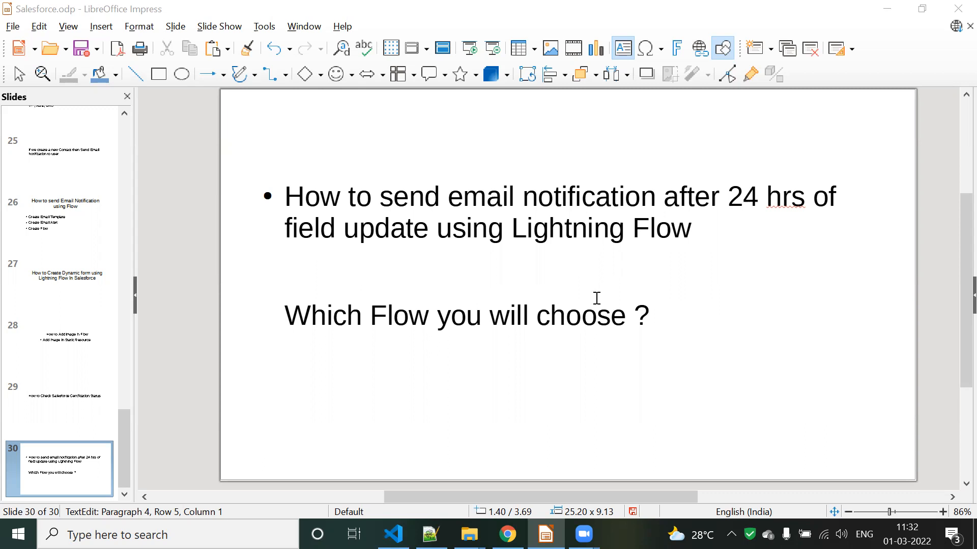
Switch to Flow Builder in Chrome and select Record-Triggered Flow as the new flow's type
left_click(887, 8)
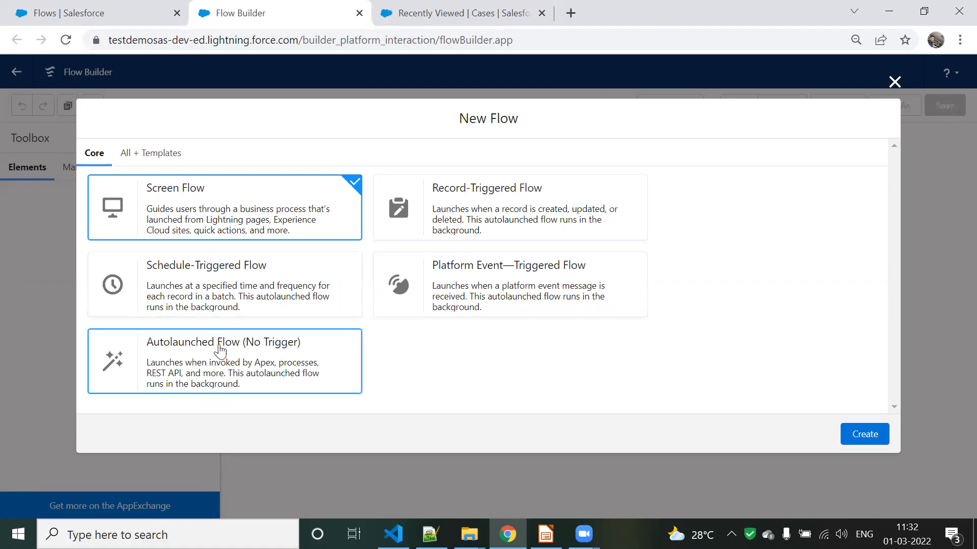
left_click(226, 281)
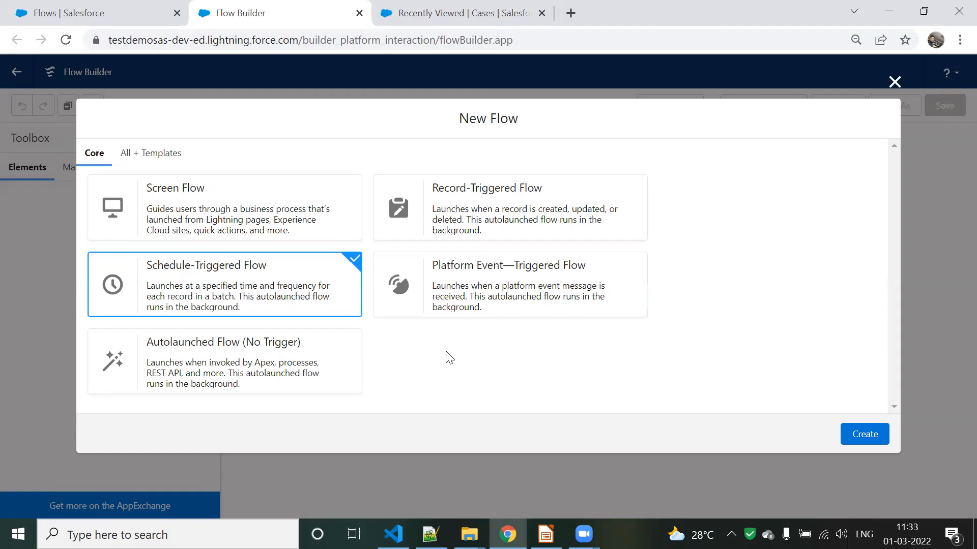
left_click(571, 214)
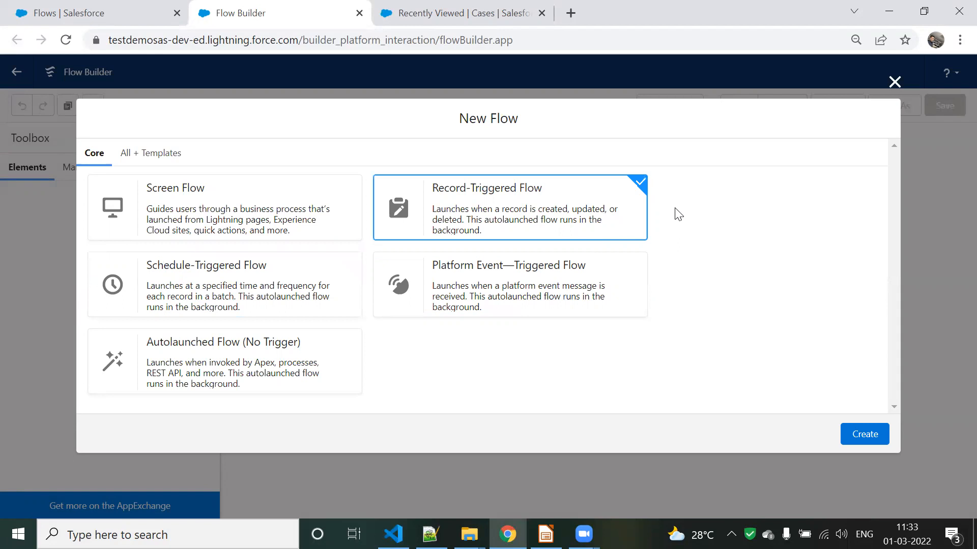
Open the Gmail Forwarding Confirmation case from the recently viewed cases and show its related records
left_click(430, 13)
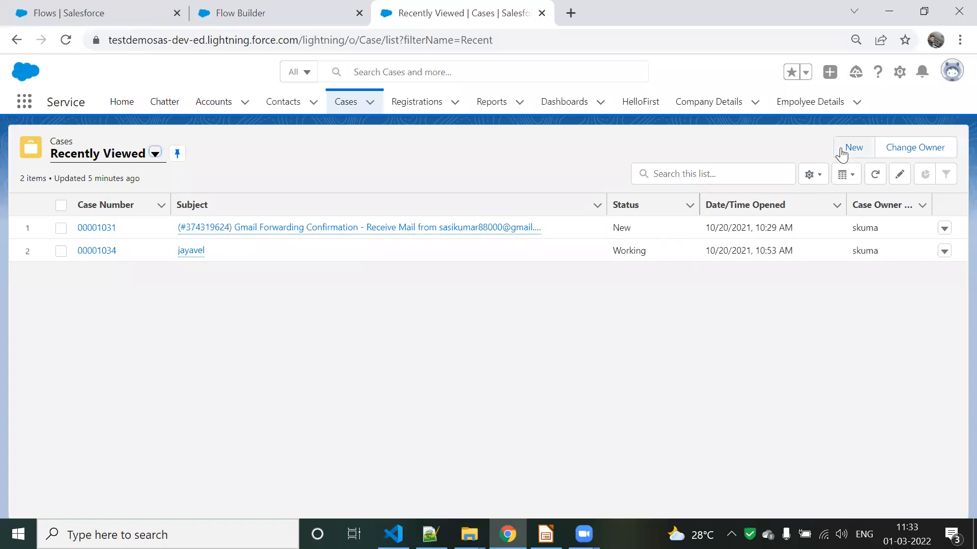
left_click(87, 227)
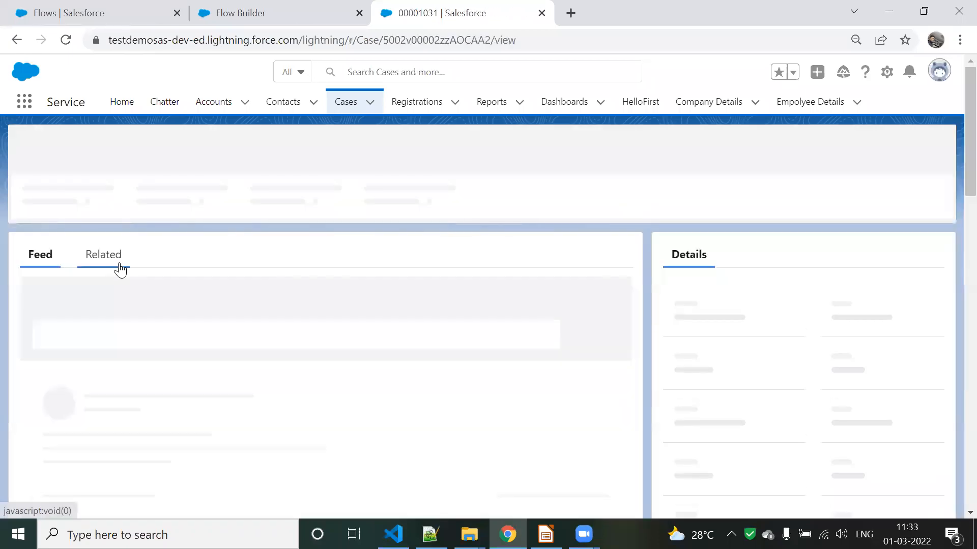
left_click(113, 261)
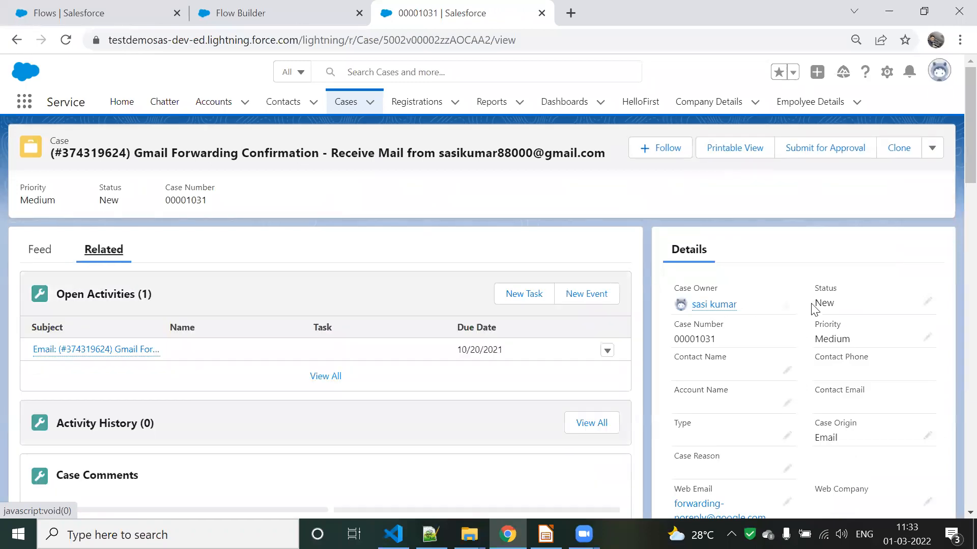
Set the case's Status to Working and save the record
left_click(927, 303)
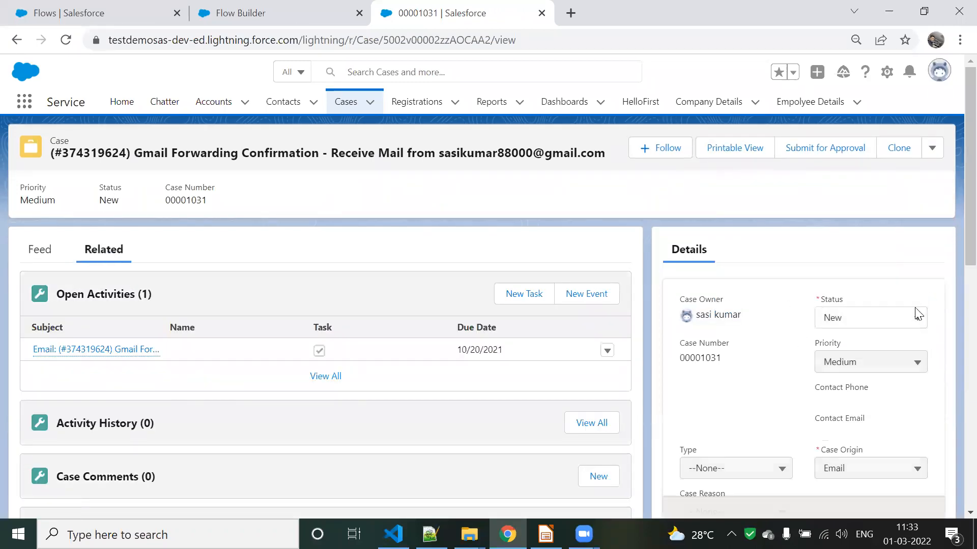
left_click(890, 326)
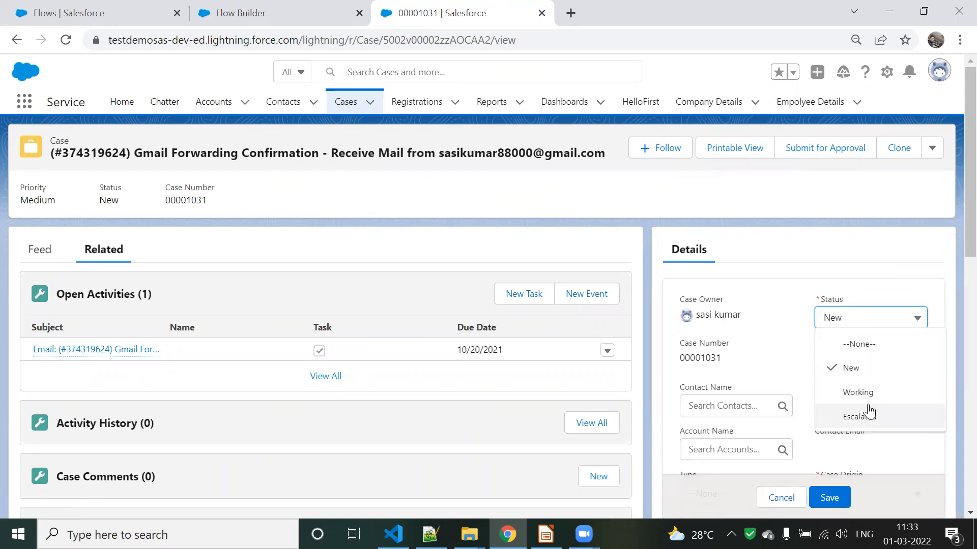
left_click(874, 399)
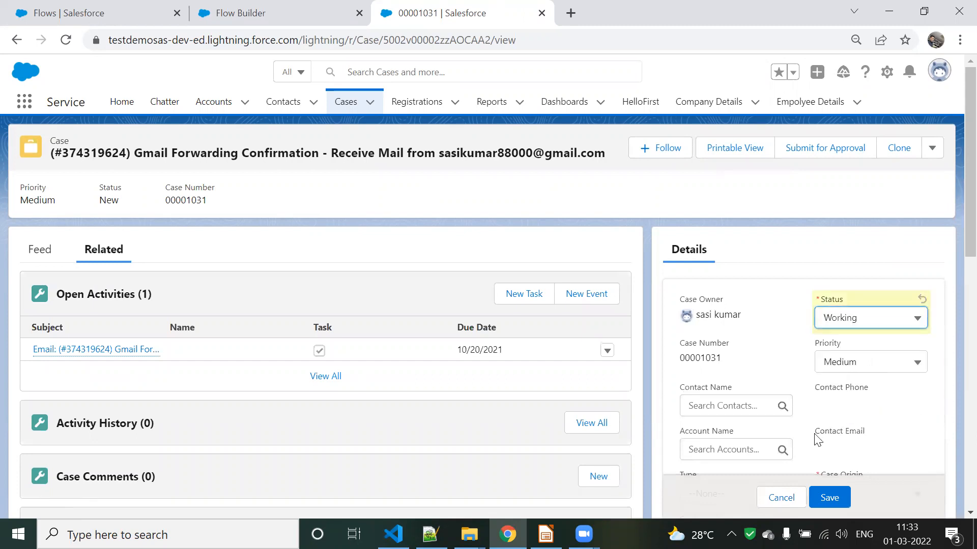
left_click(829, 497)
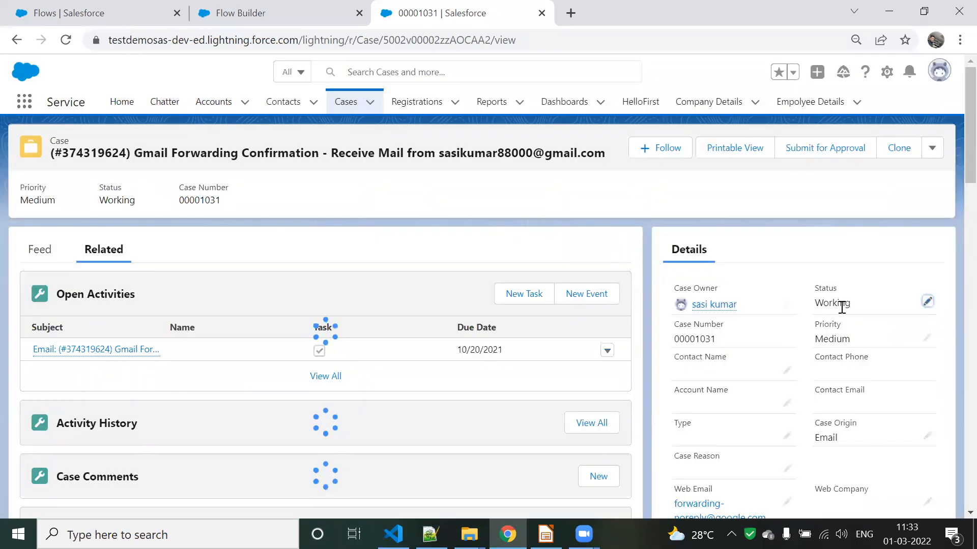
Set the case's Status to Escalated and save the record
left_click(927, 302)
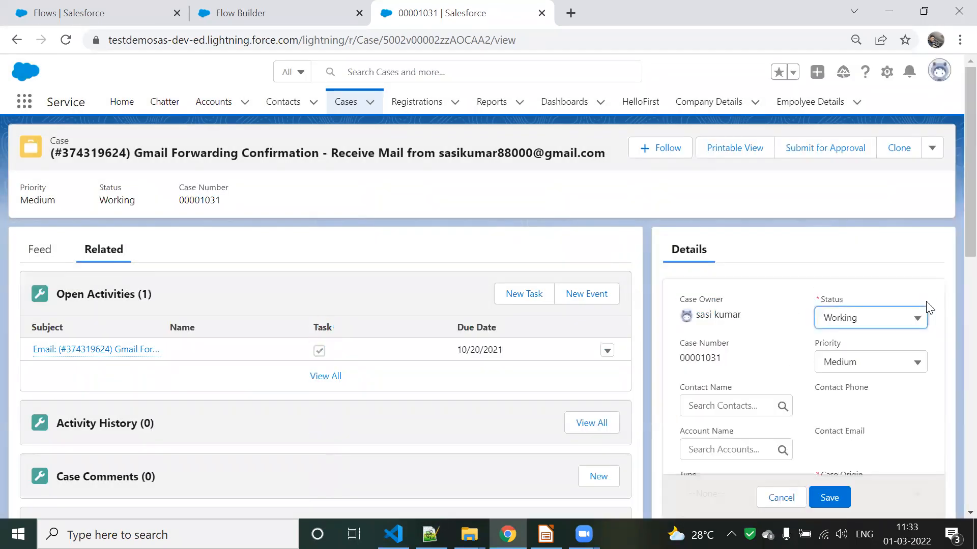
left_click(890, 319)
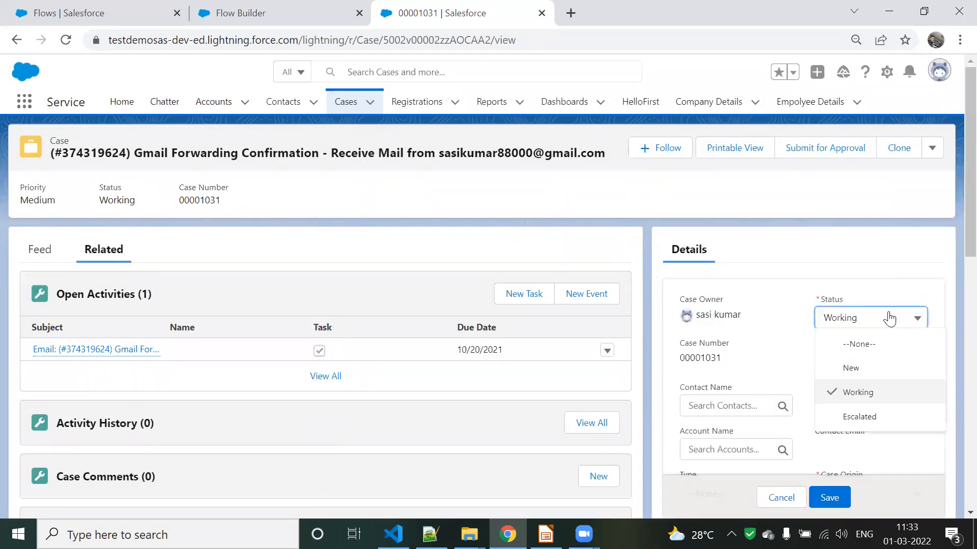
left_click(868, 416)
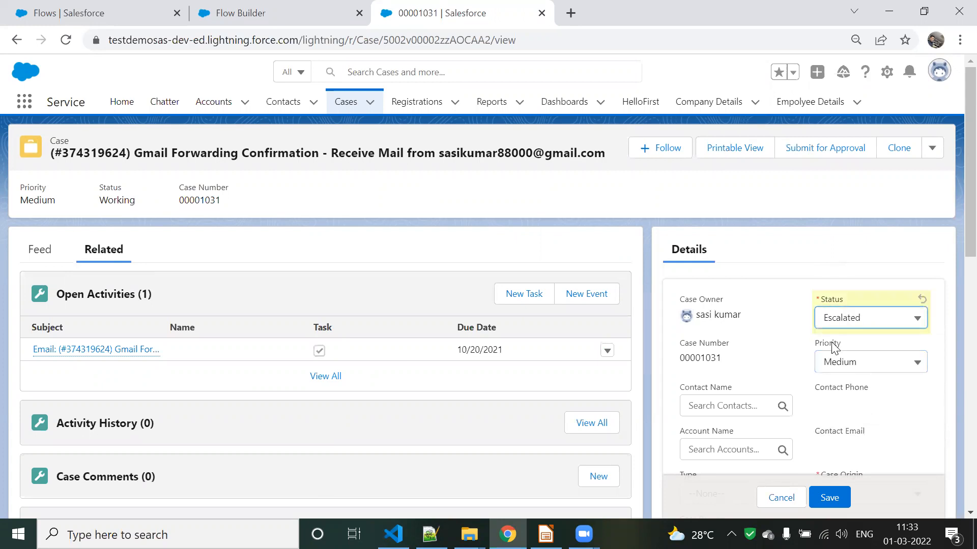
left_click(807, 310)
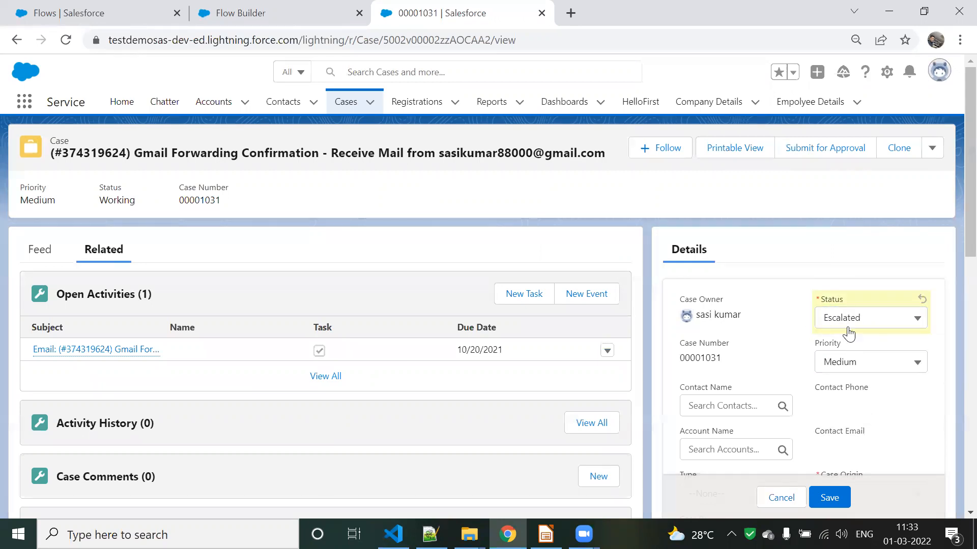
left_click(839, 497)
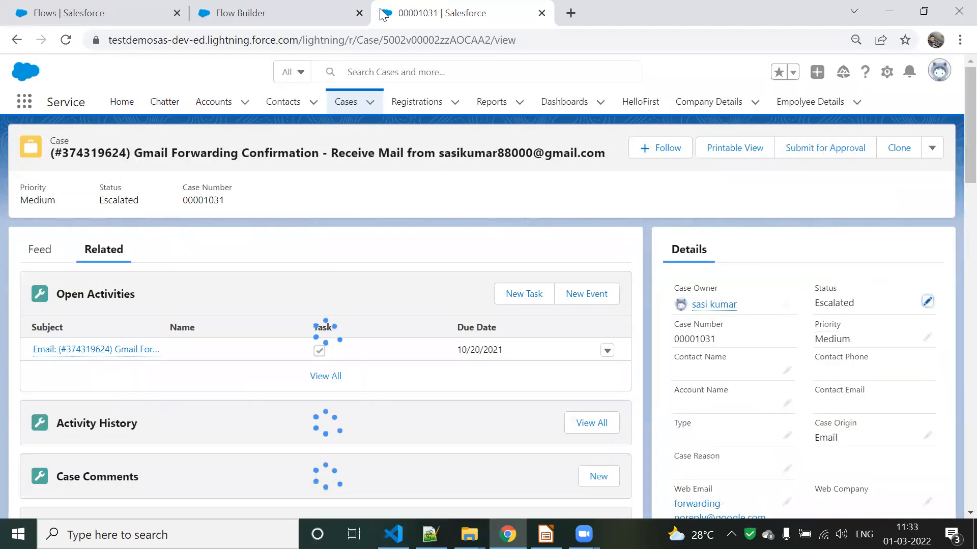
Compare the Record-Triggered Flow description with the Status field on the case record
left_click(273, 11)
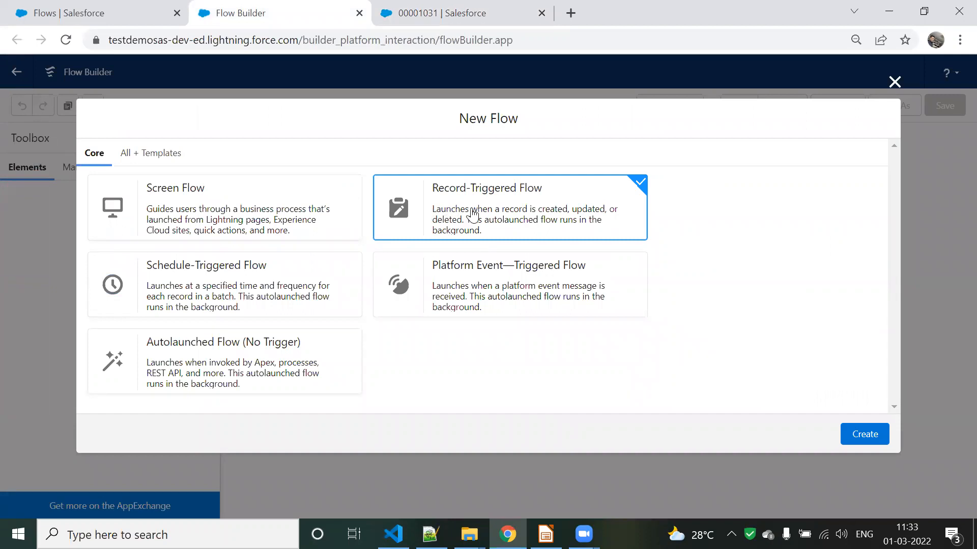
left_click(434, 14)
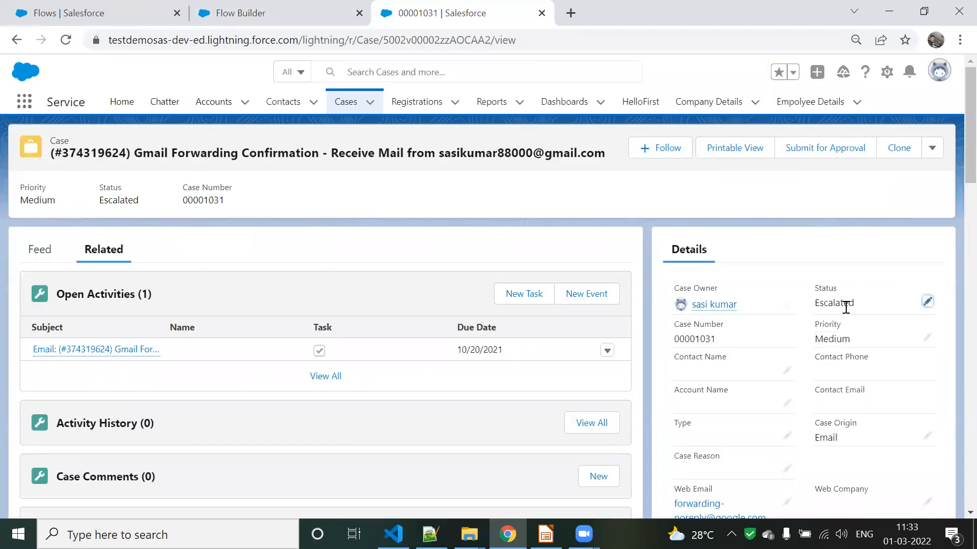
left_click(277, 23)
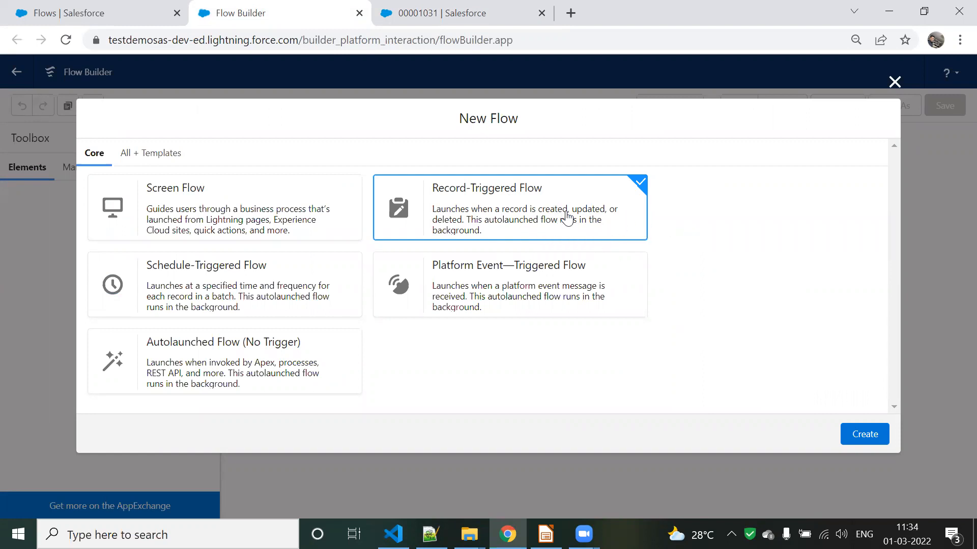
Close the open New Flow dialog, start another new flow and create it as a Record-Triggered Flow
left_click(894, 82)
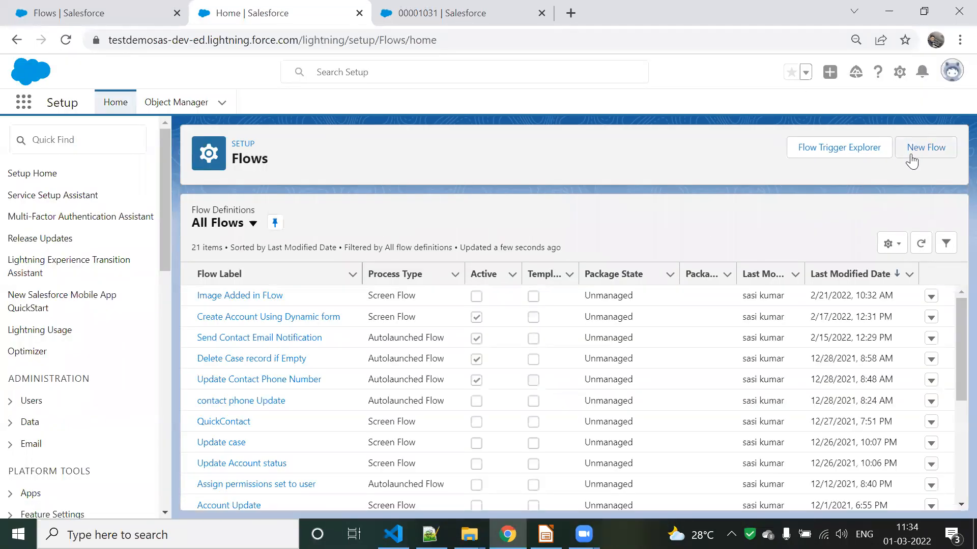
left_click(927, 148)
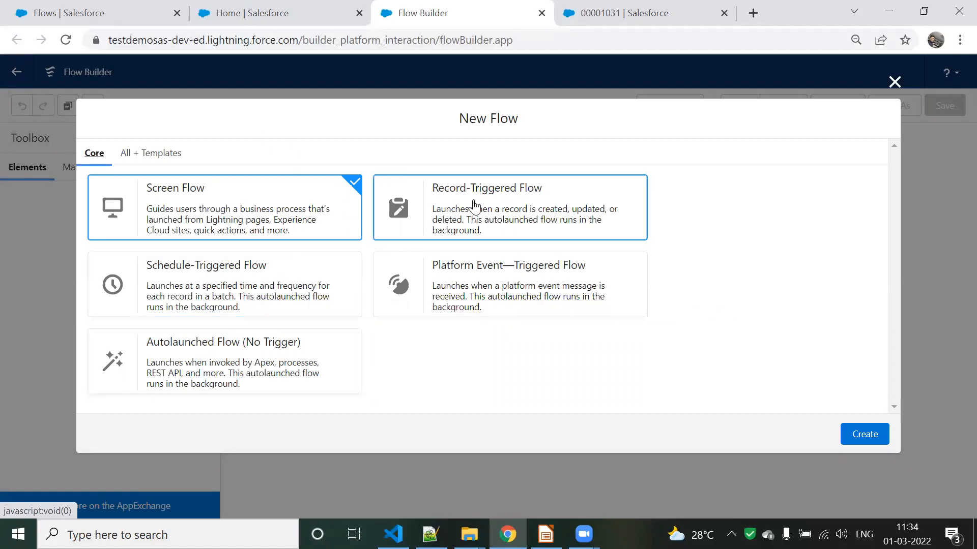
left_click(528, 209)
left_click(875, 441)
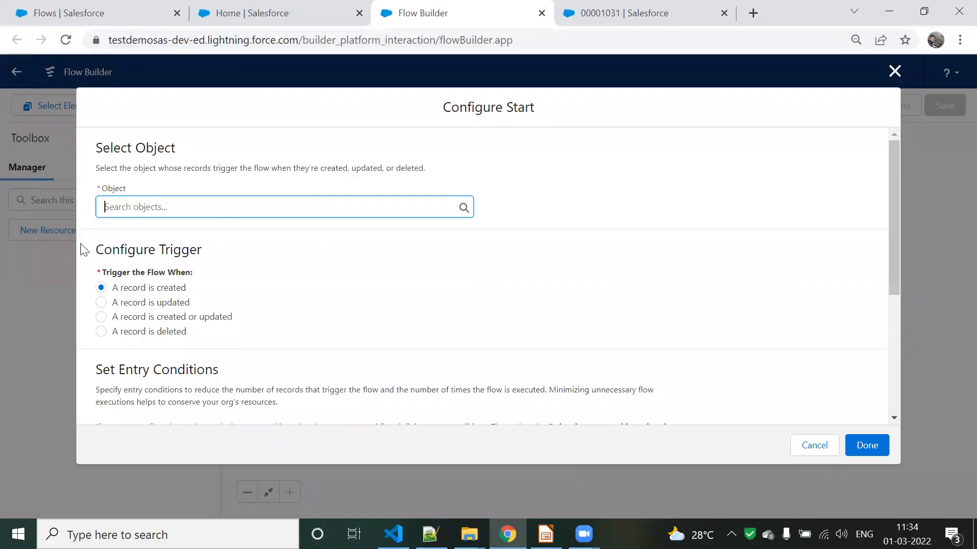
Set Case as the object whose records trigger the flow
left_click(666, 10)
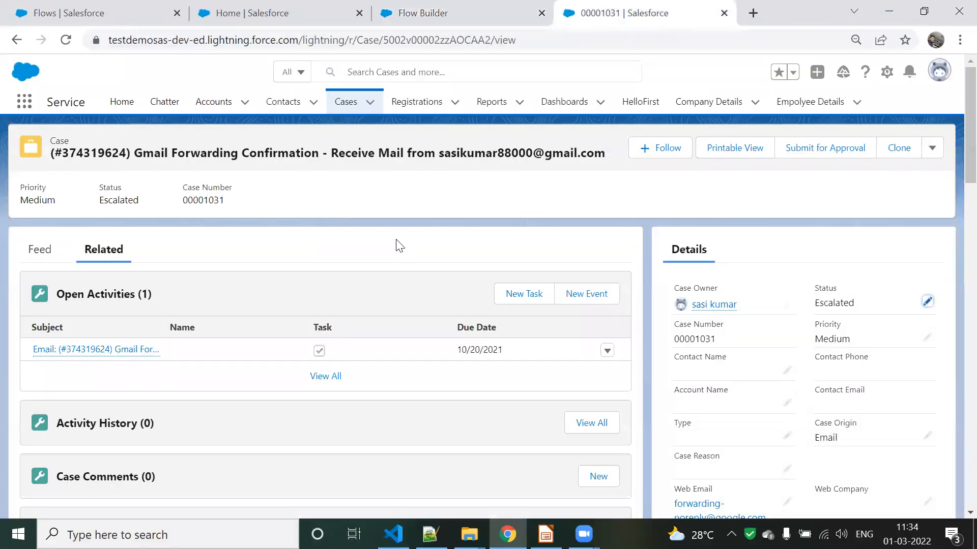
left_click(472, 15)
left_click(249, 201)
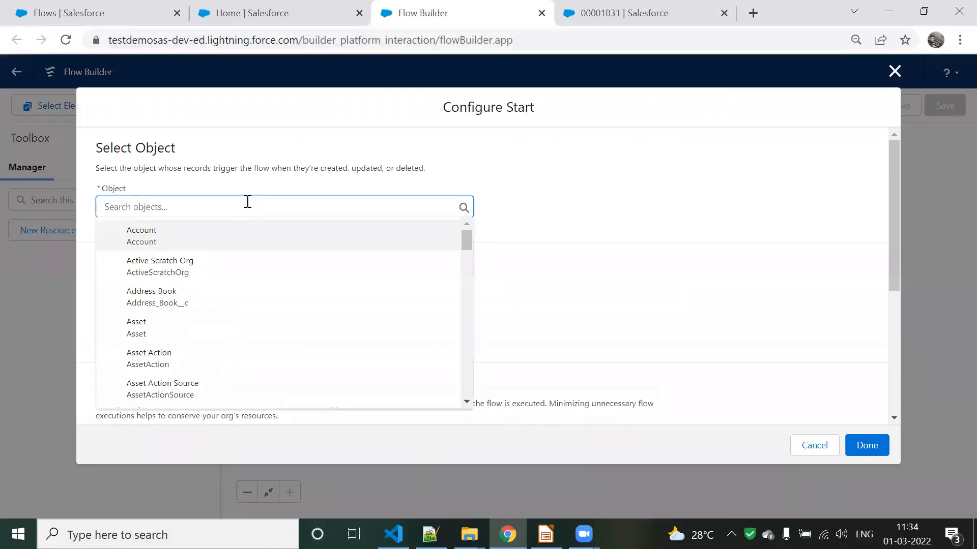
type("Case")
left_click(193, 234)
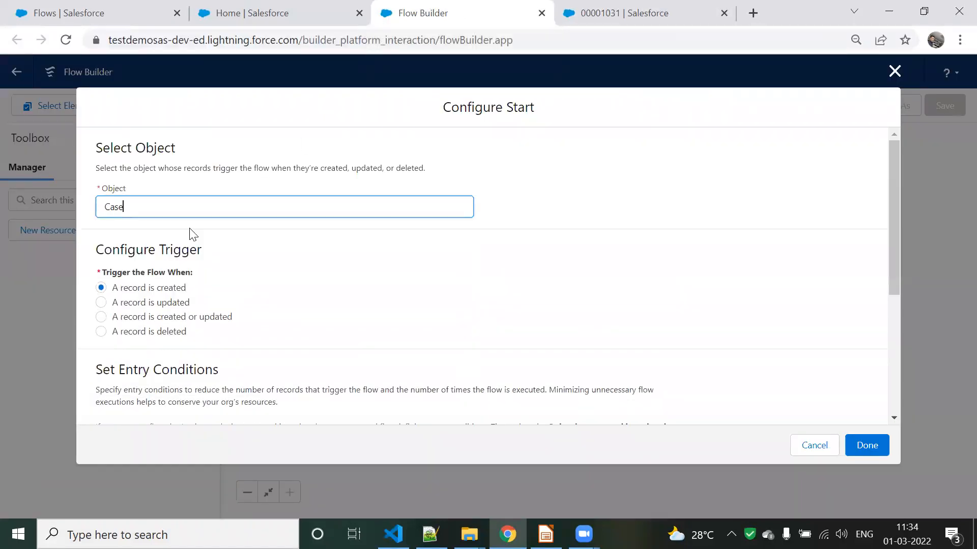
Configure the flow to trigger when a record is updated
scroll(405, 253, "down", 2)
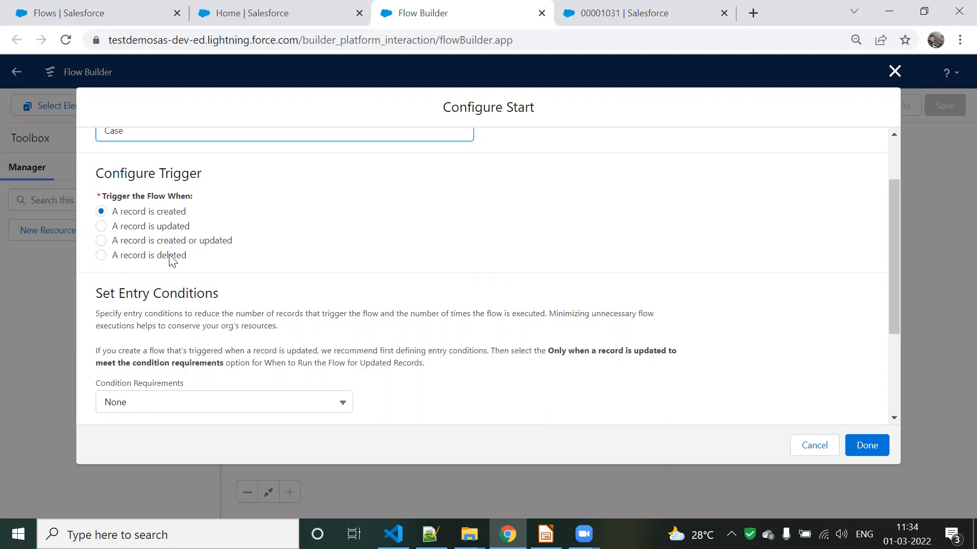
left_click(597, 16)
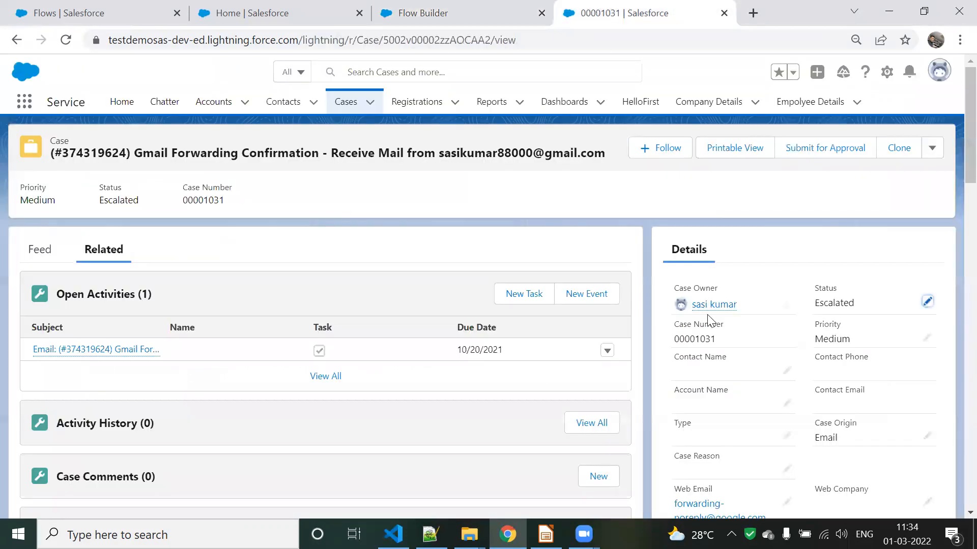
left_click(448, 15)
left_click(126, 227)
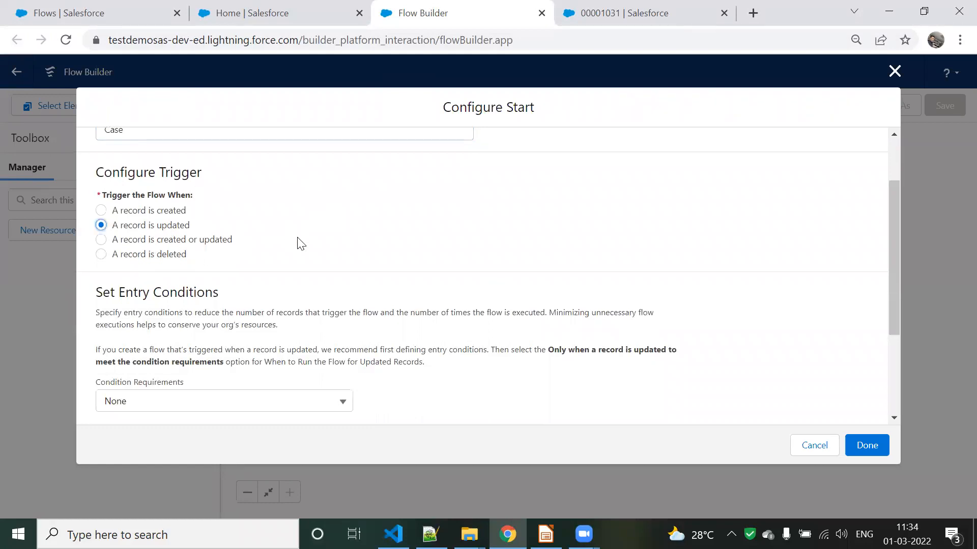
Set the entry condition requirements to All Conditions Are Met (AND)
scroll(300, 244, "down", 3)
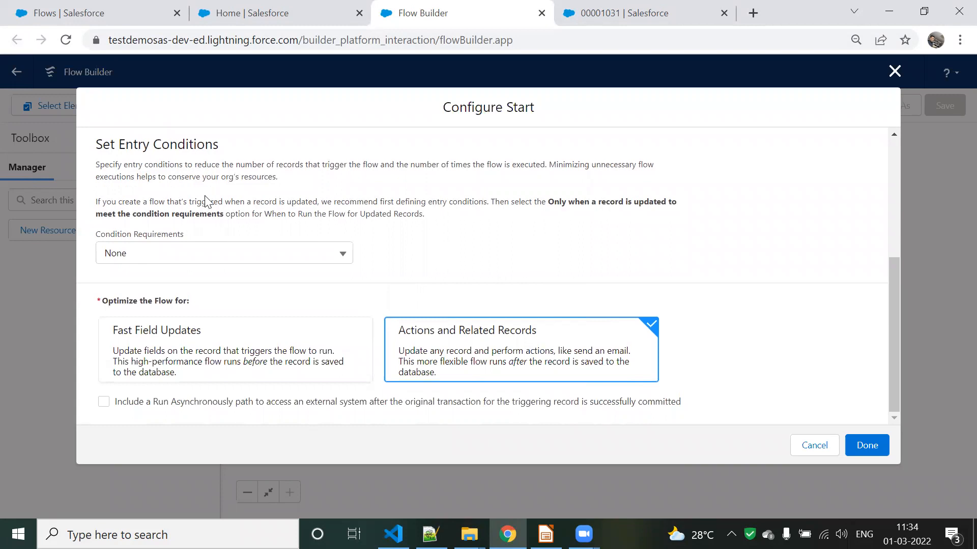
left_click(174, 252)
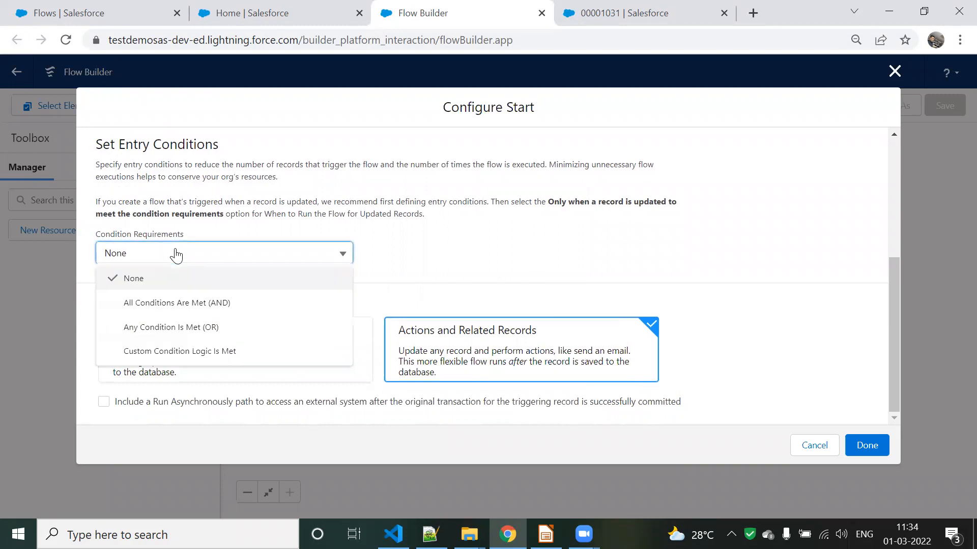
left_click(194, 306)
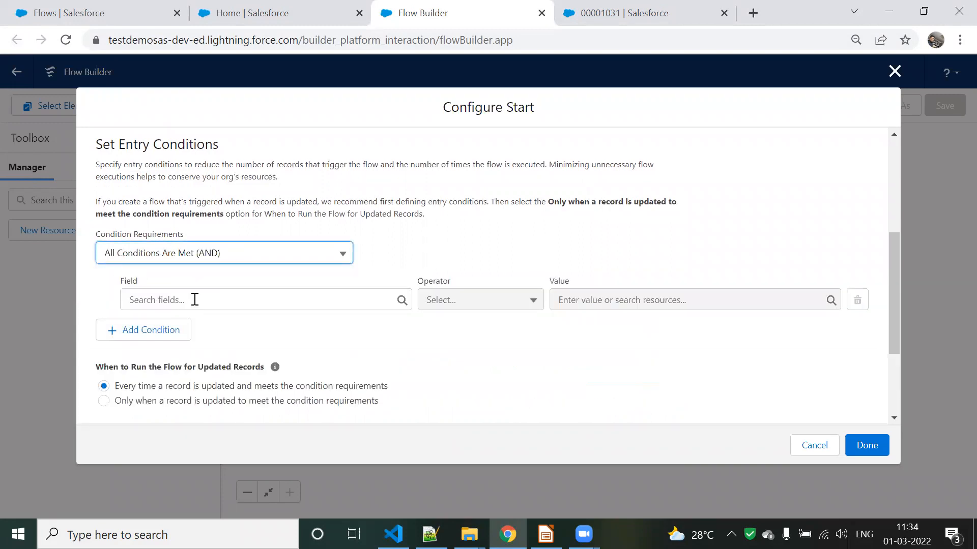
Define the entry condition as the Status field Equals Escalated
left_click(195, 300)
type("case")
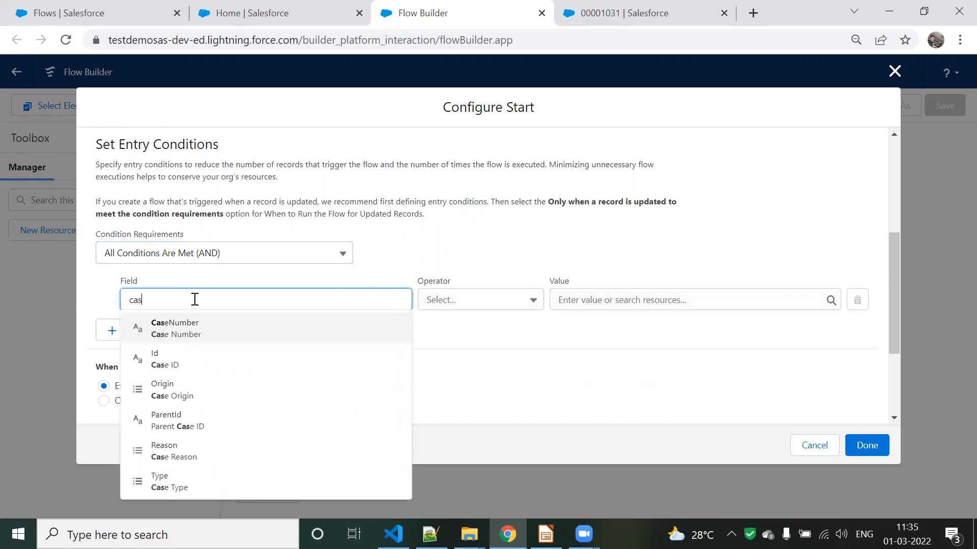
key("BackSpace")
key("BackSpace")
key("BackSpace")
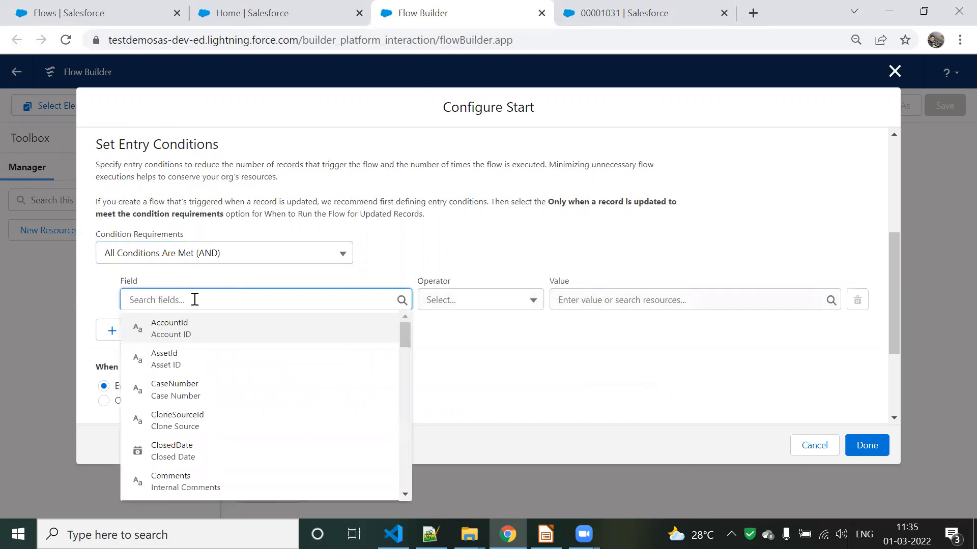
type("statu")
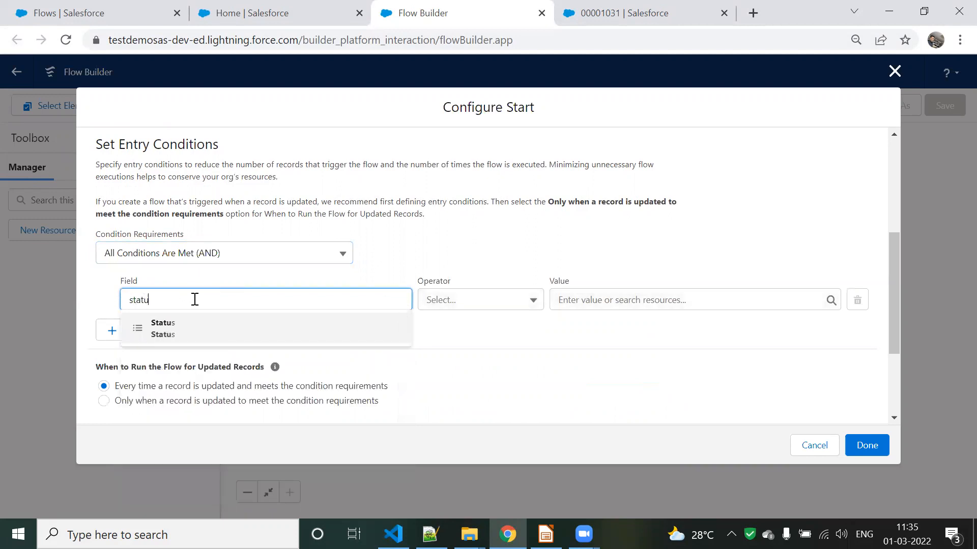
left_click(211, 326)
left_click(597, 301)
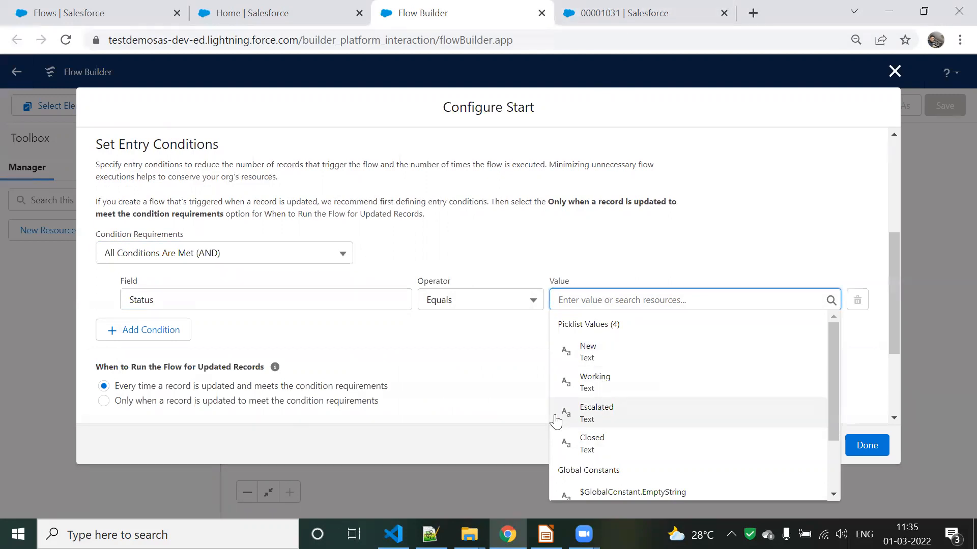
left_click(612, 419)
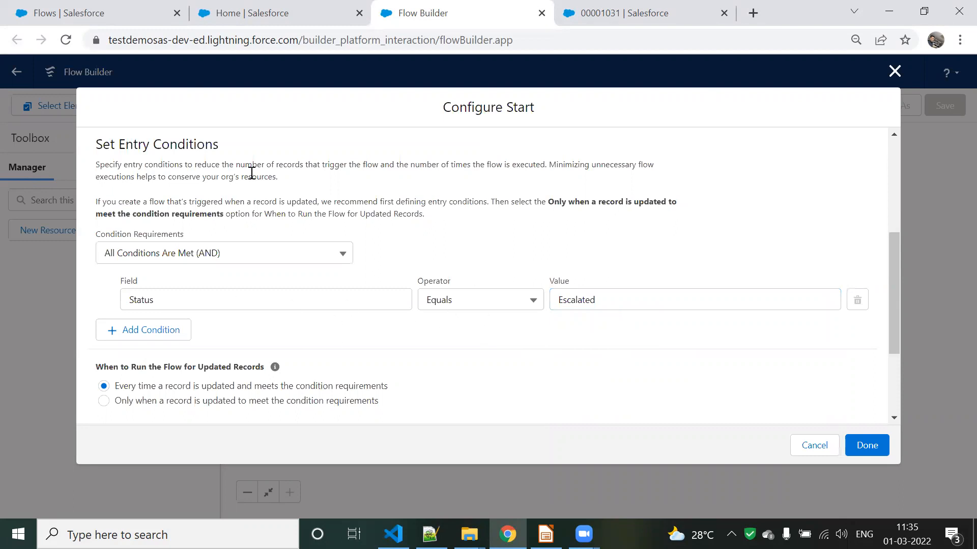
Set the flow to run only when a record is updated to meet the condition requirements and apply the start configuration
scroll(335, 232, "down", 3)
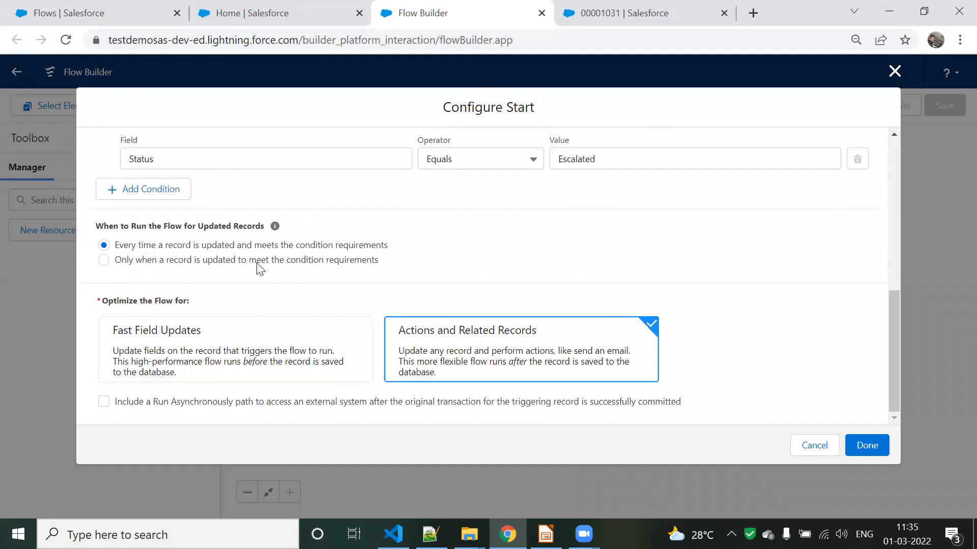
left_click(104, 260)
left_click(867, 446)
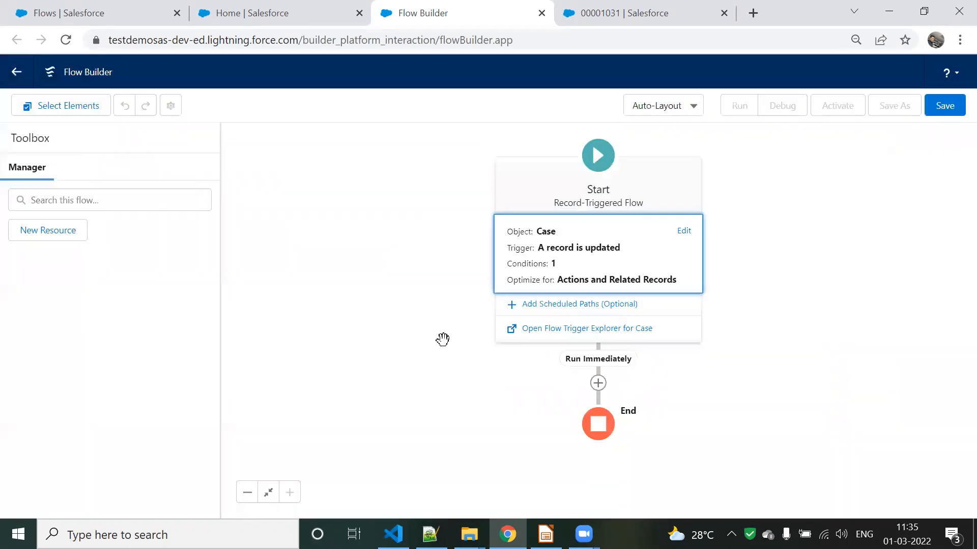
Switch the flow canvas from Auto-Layout to Freeform
left_click(651, 110)
left_click(667, 157)
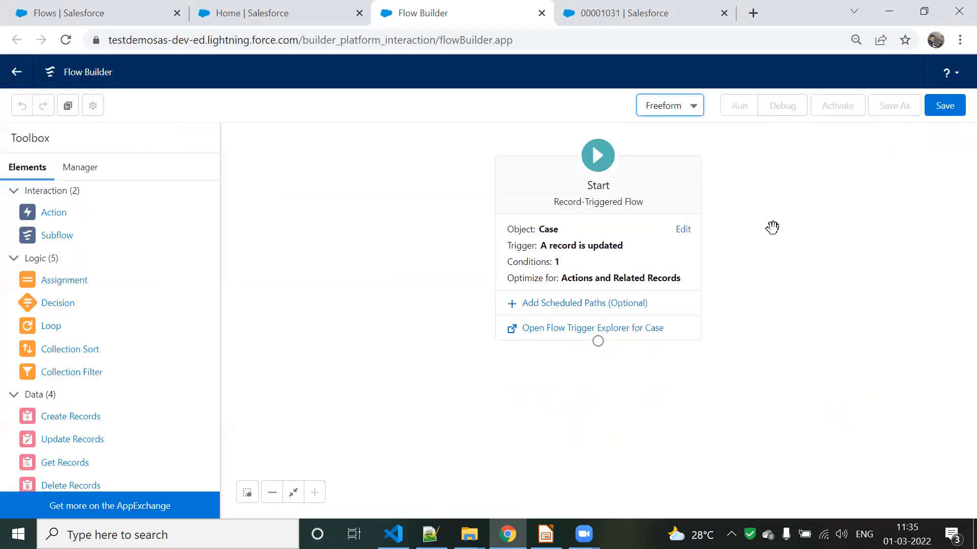
Review the start element's trigger, entry conditions, run setting and optimization option
left_click(641, 253)
scroll(220, 251, "down", 1)
scroll(222, 248, "down", 2)
scroll(152, 209, "up", 3)
scroll(210, 278, "down", 3)
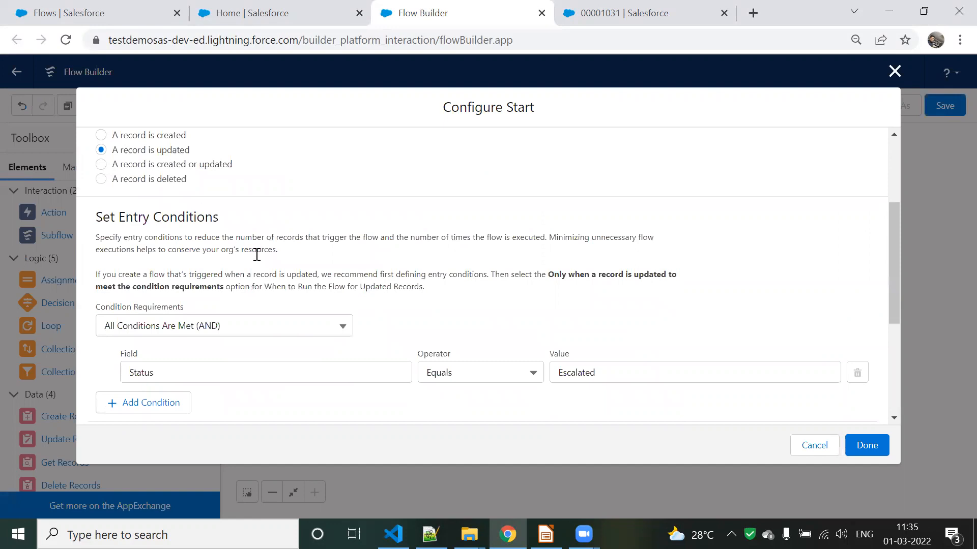
scroll(192, 349, "down", 2)
scroll(411, 321, "down", 3)
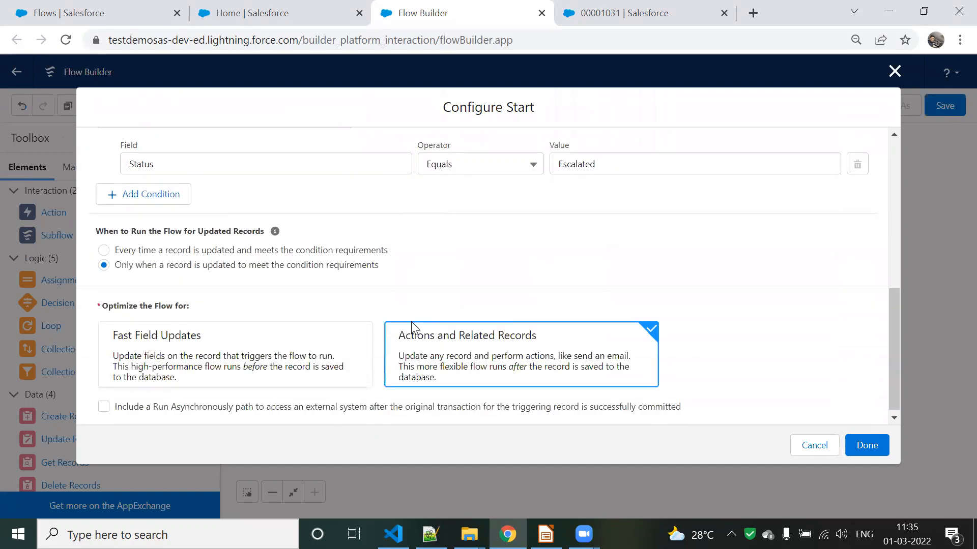
left_click(880, 455)
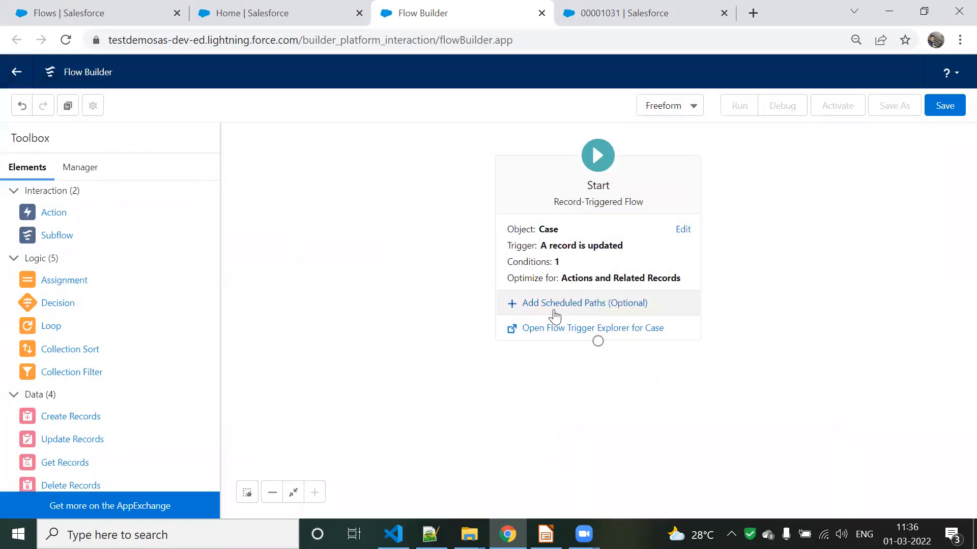
Add a scheduled path with When Case is Updated as its time source
left_click(576, 304)
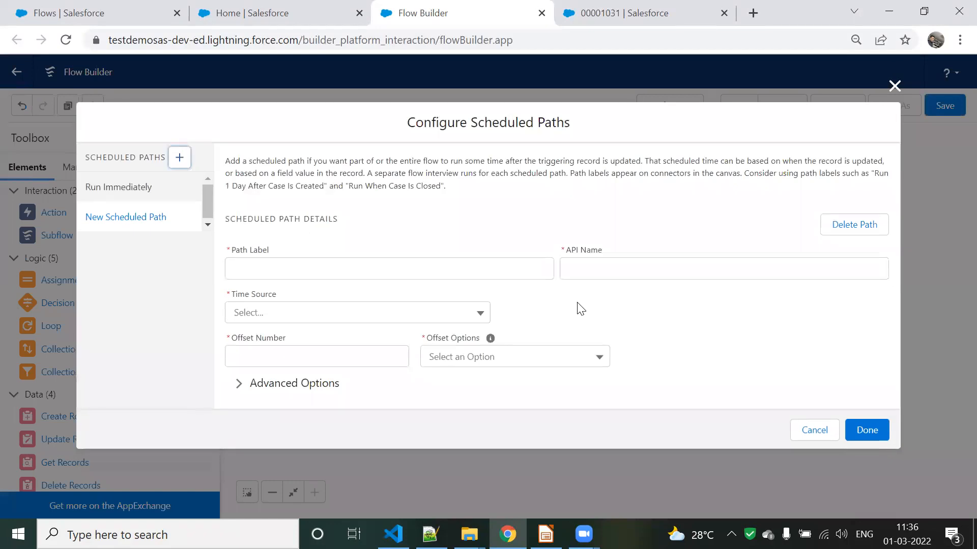
left_click(348, 316)
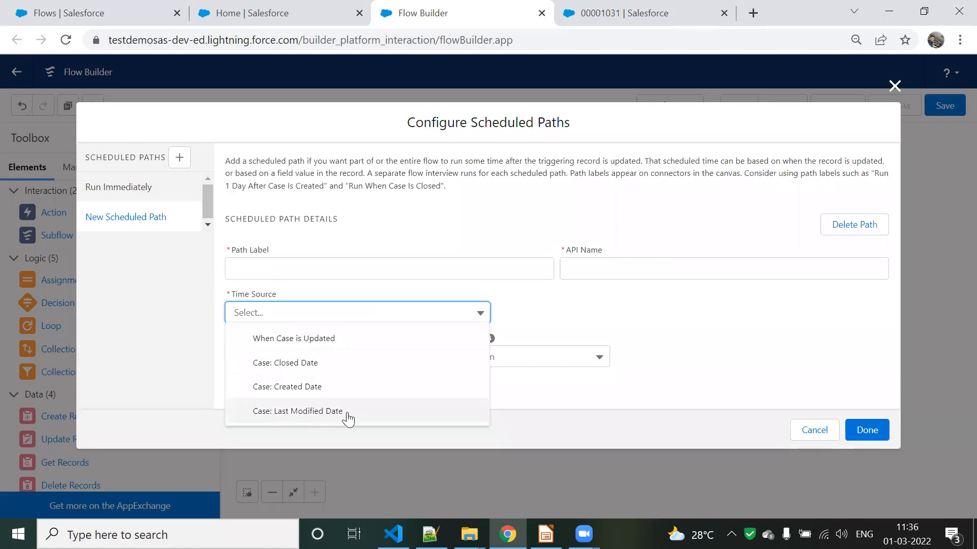
left_click(278, 339)
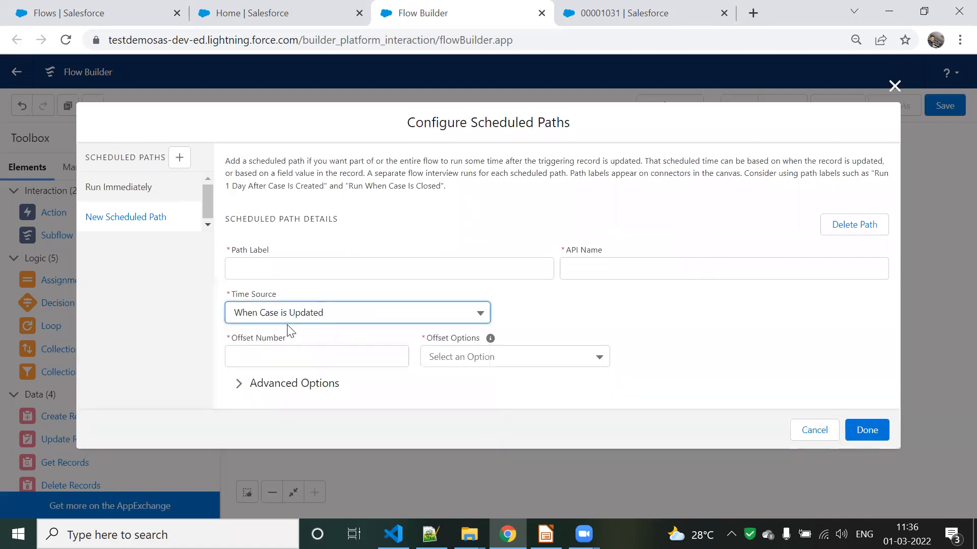
Set the scheduled path's offset number to 24 with the offset option Hours After
left_click(436, 359)
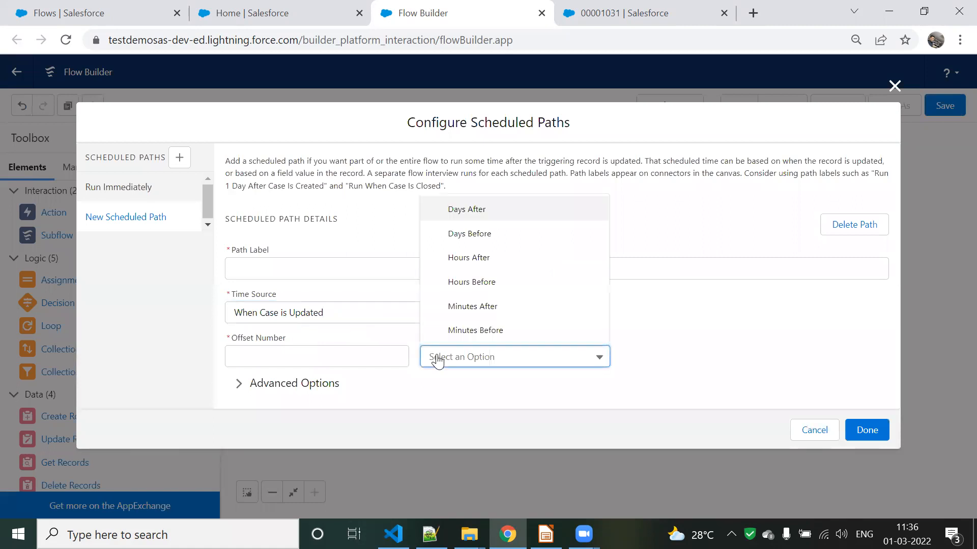
left_click(477, 262)
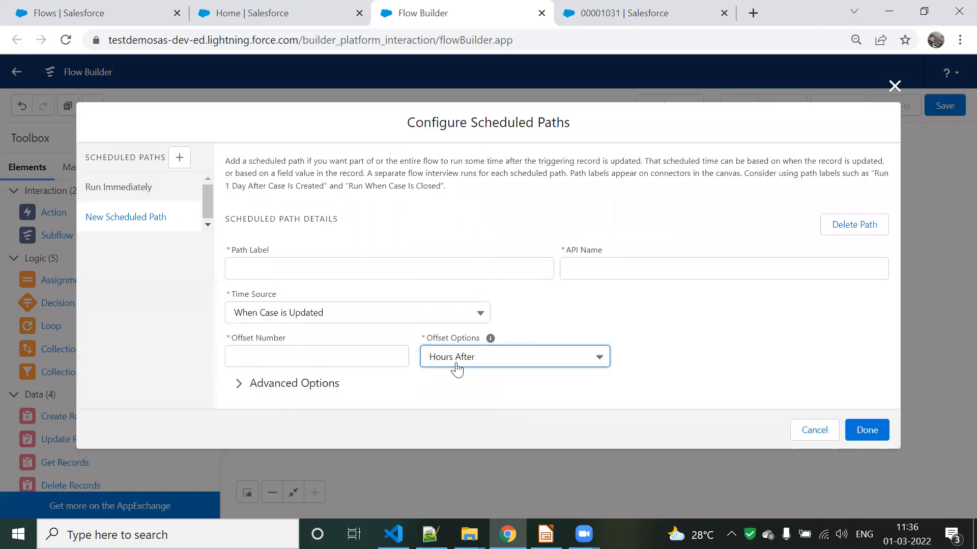
left_click(438, 383)
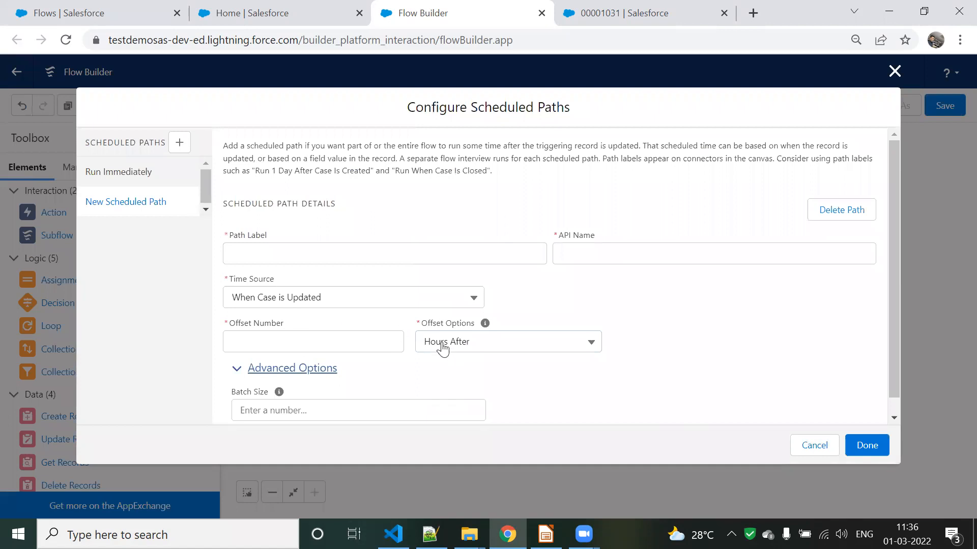
left_click(346, 342)
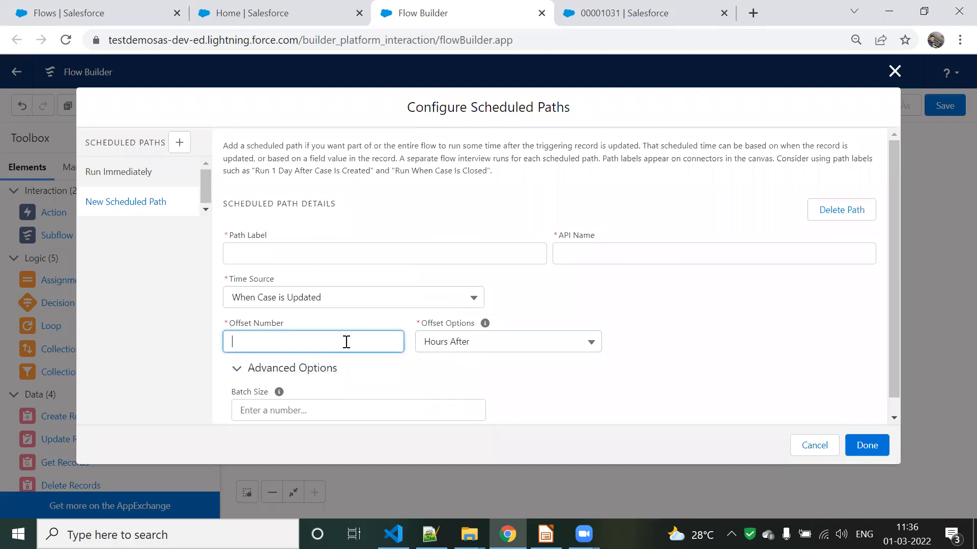
left_click(650, 319)
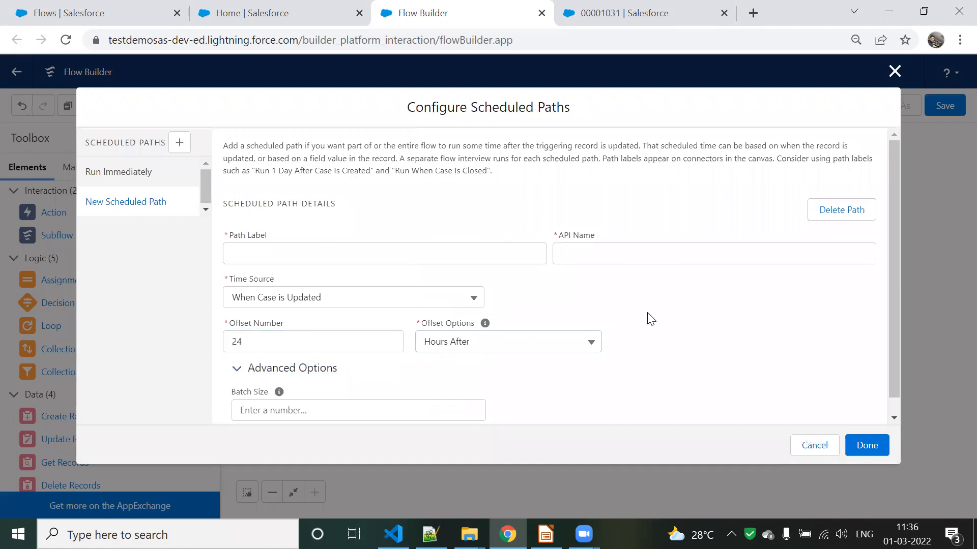
left_click(431, 341)
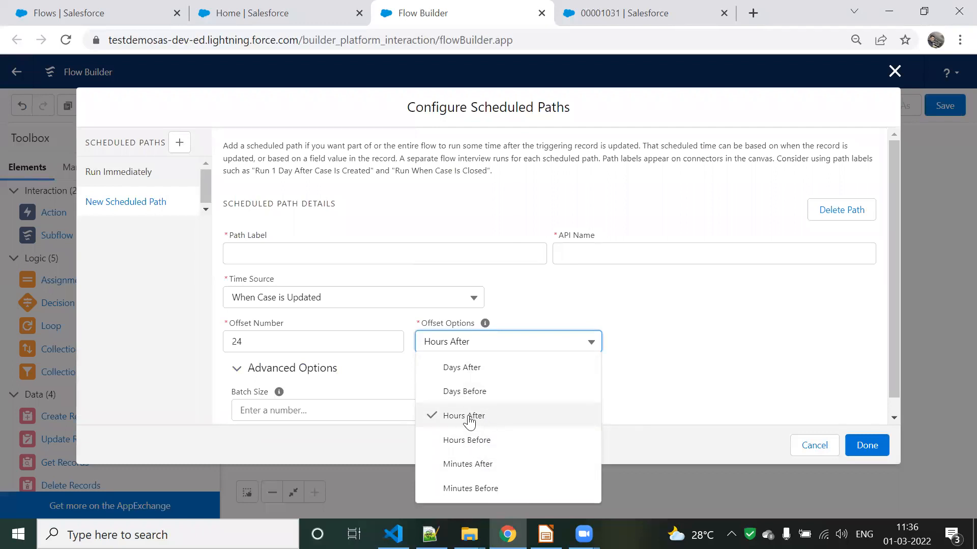
left_click(492, 417)
left_click(272, 338)
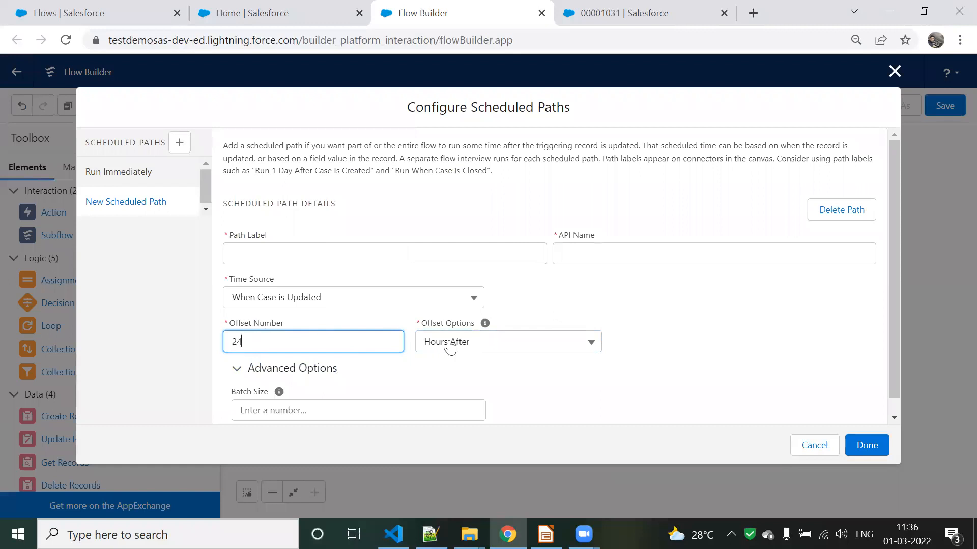
Try batch sizes of 1, 100 and 10 in the scheduled path's advanced options, clearing each one
scroll(407, 355, "down", 1)
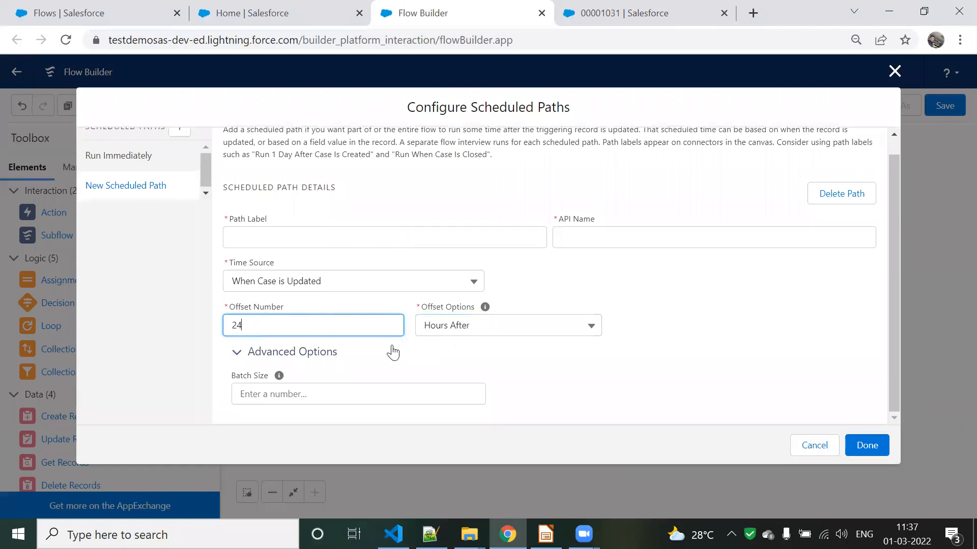
left_click(258, 390)
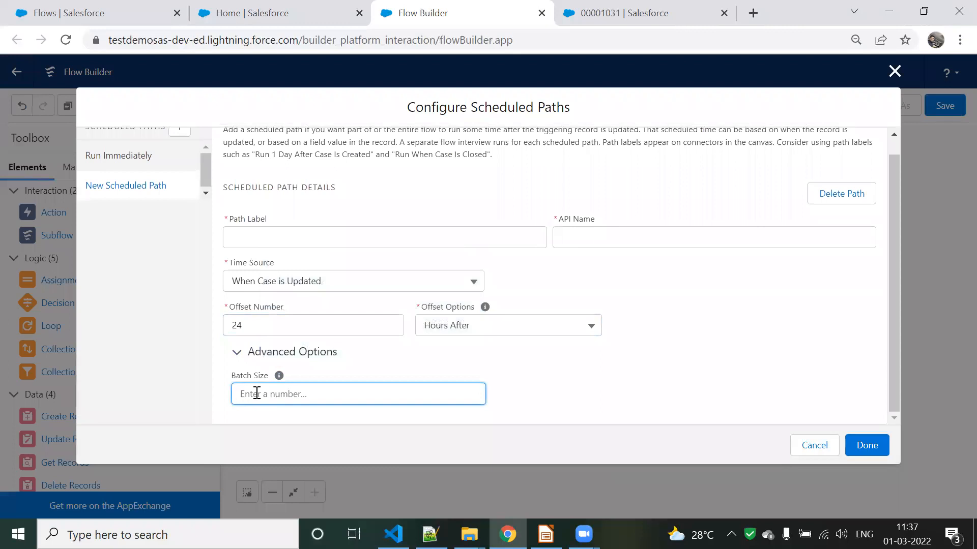
type("1")
key("BackSpace")
type("100")
key("BackSpace")
key("BackSpace")
key("BackSpace")
type("1")
key("BackSpace")
type("1")
key("BackSpace")
type("10")
key("BackSpace")
key("BackSpace")
left_click(442, 358)
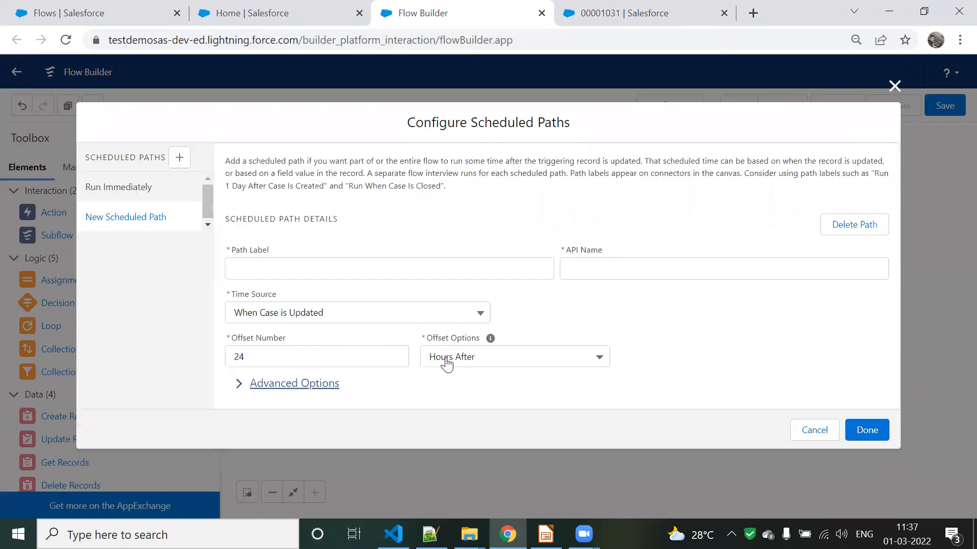
Read the batch size help, try values of 10 and 200, and clear the batch size again
left_click(240, 384)
mouse_move(279, 379)
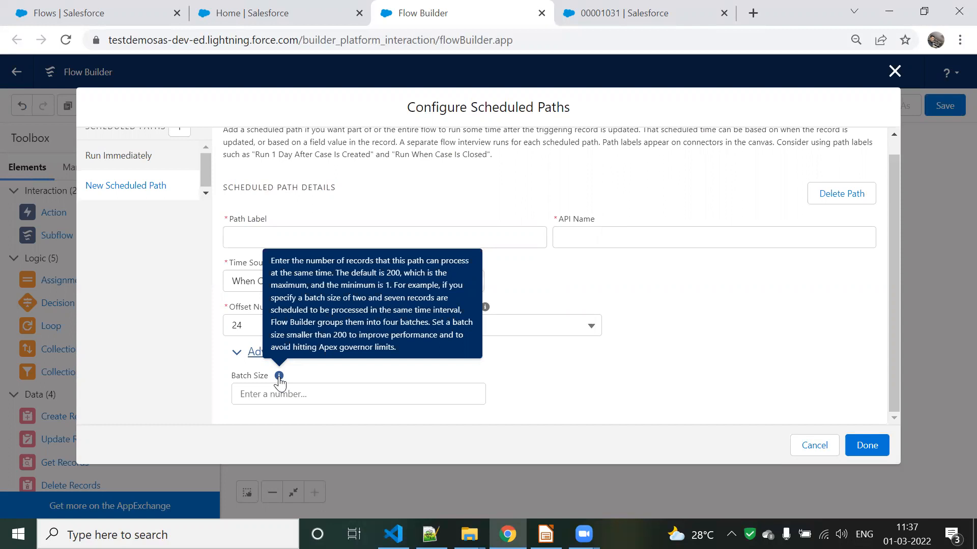
left_click(282, 394)
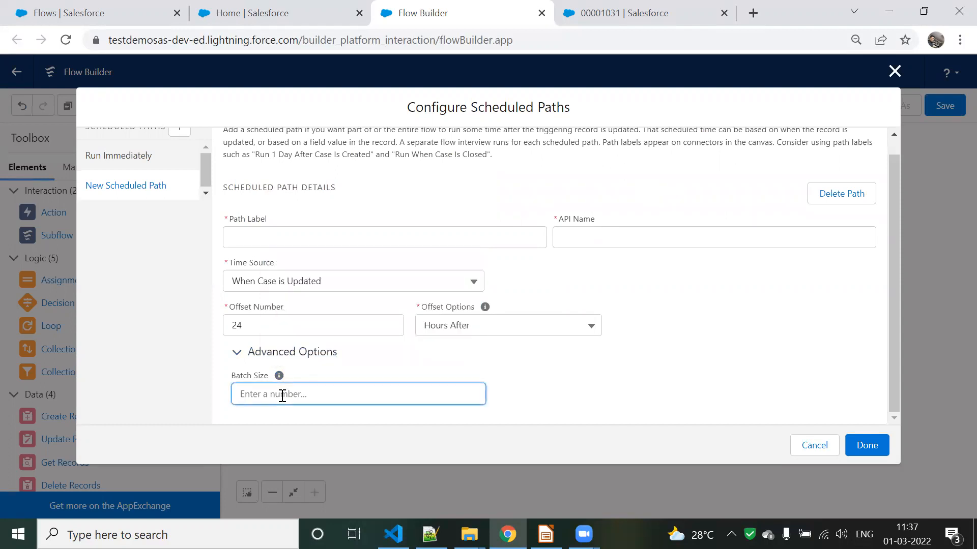
type("10")
left_click(458, 374)
left_click_drag(286, 396, 219, 404)
key("BackSpace")
type("200")
key("BackSpace")
left_click(534, 414)
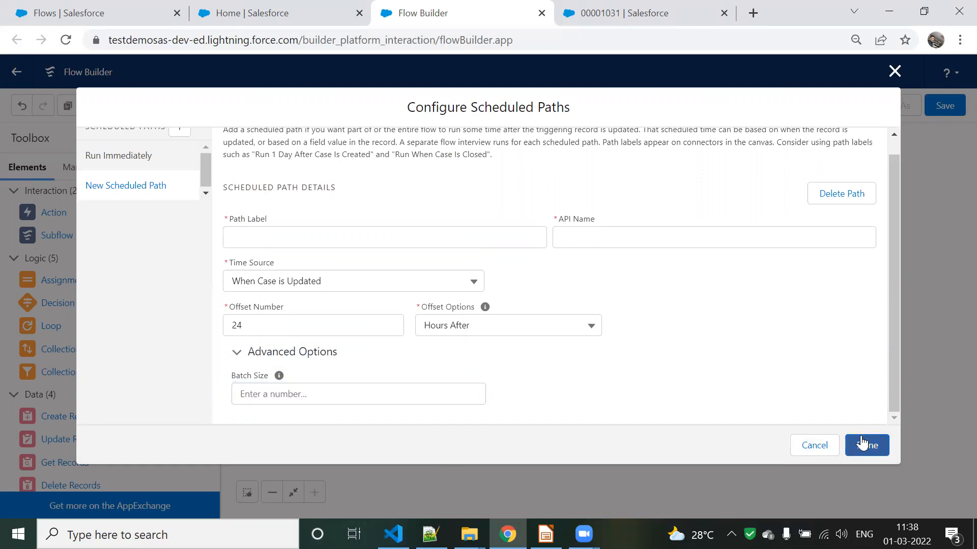
Label the scheduled path "Send Email After 24 hrs of case update" and apply the scheduled path configuration
left_click(304, 239)
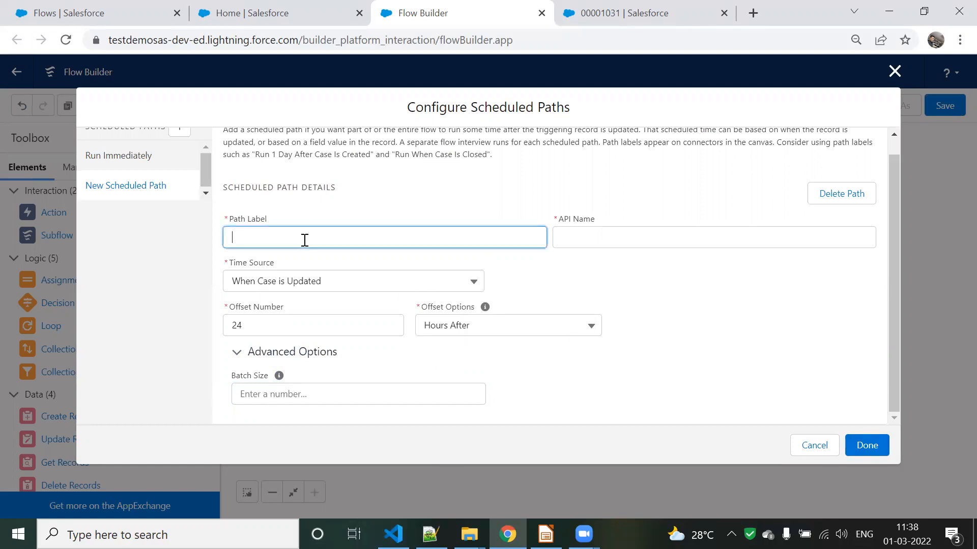
type("Send Email After 24 hrs of ca")
type("se update")
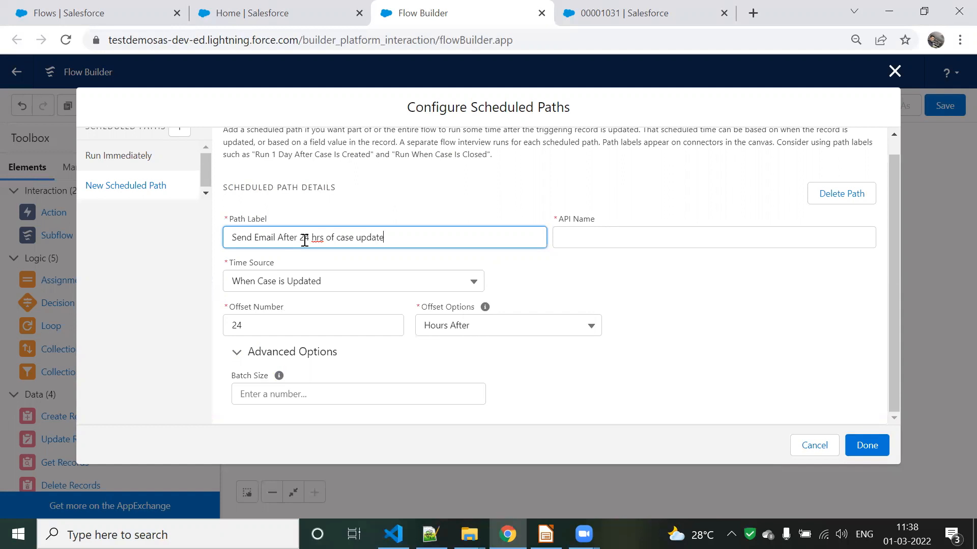
left_click(574, 391)
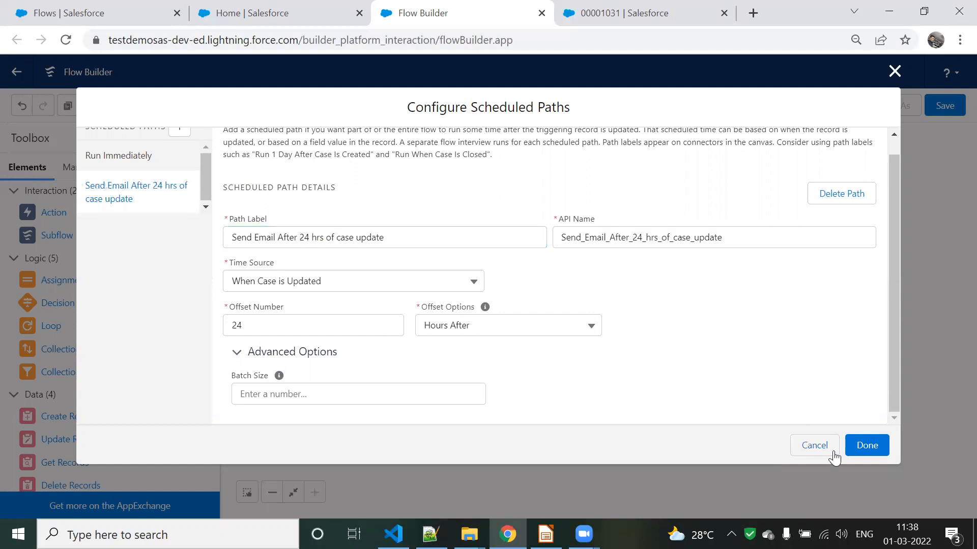
left_click(866, 446)
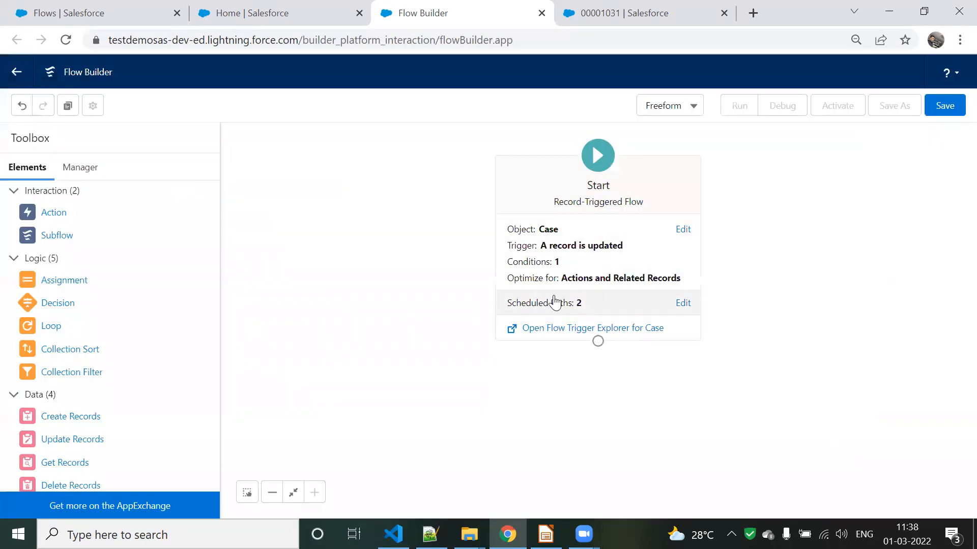
Recheck the start configuration for Case and the details of the 24-hour scheduled path
double_click(593, 237)
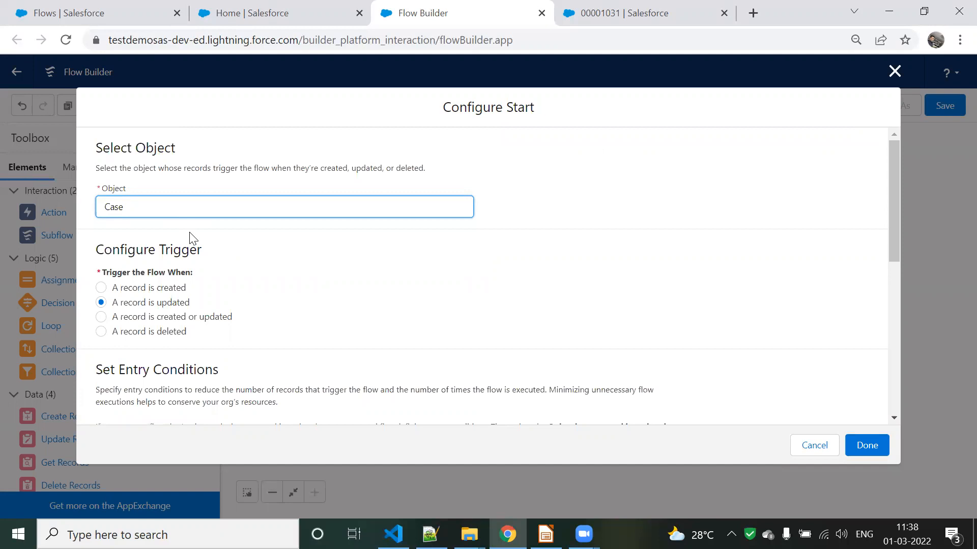
scroll(159, 309, "down", 2)
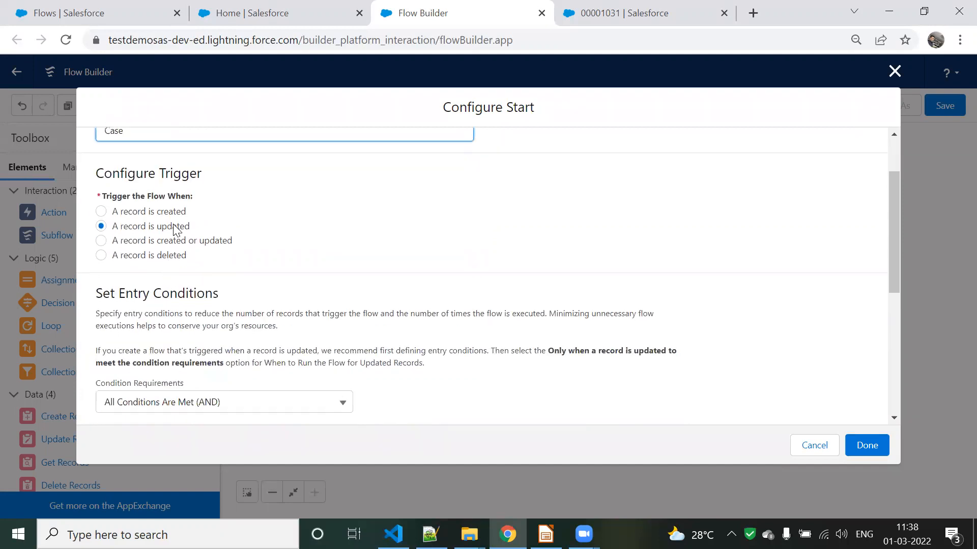
scroll(219, 265, "down", 3)
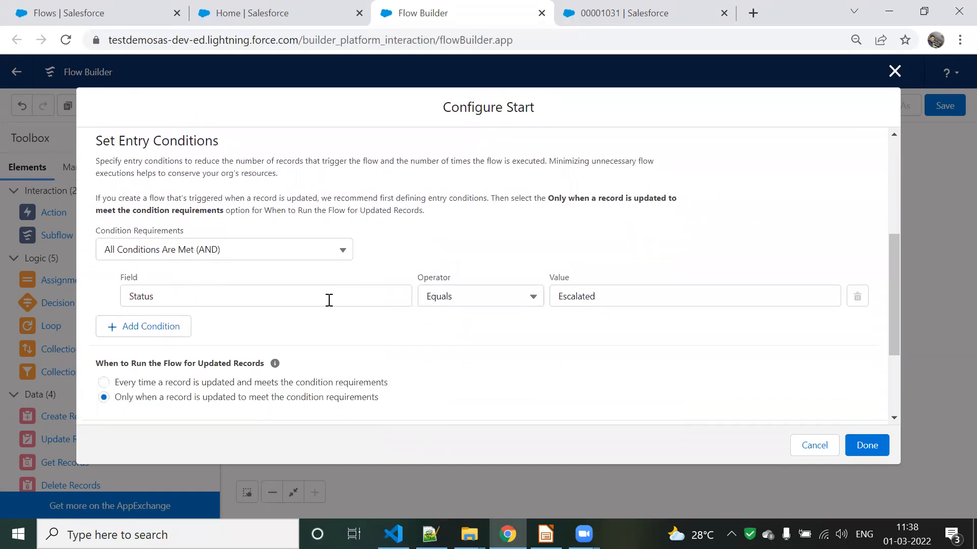
scroll(356, 314, "down", 3)
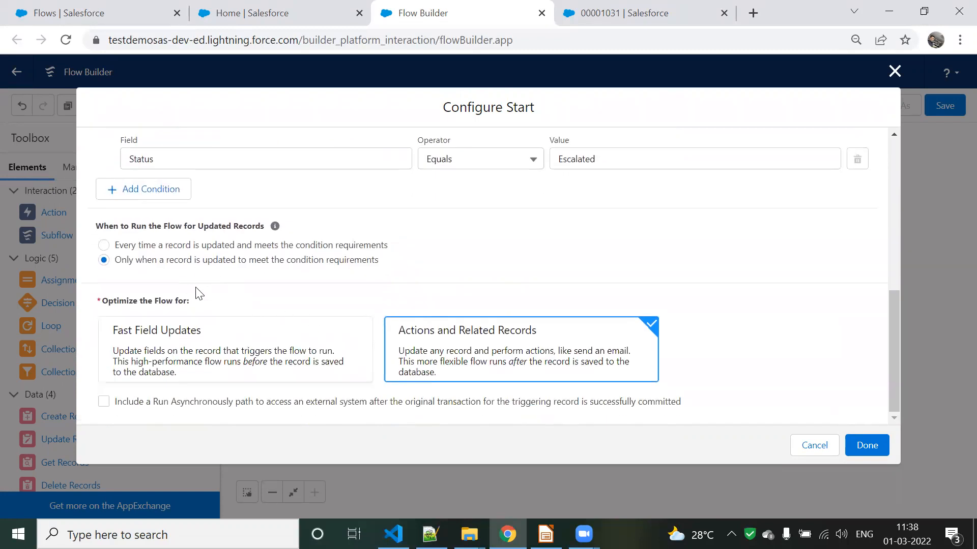
left_click(854, 448)
left_click(554, 304)
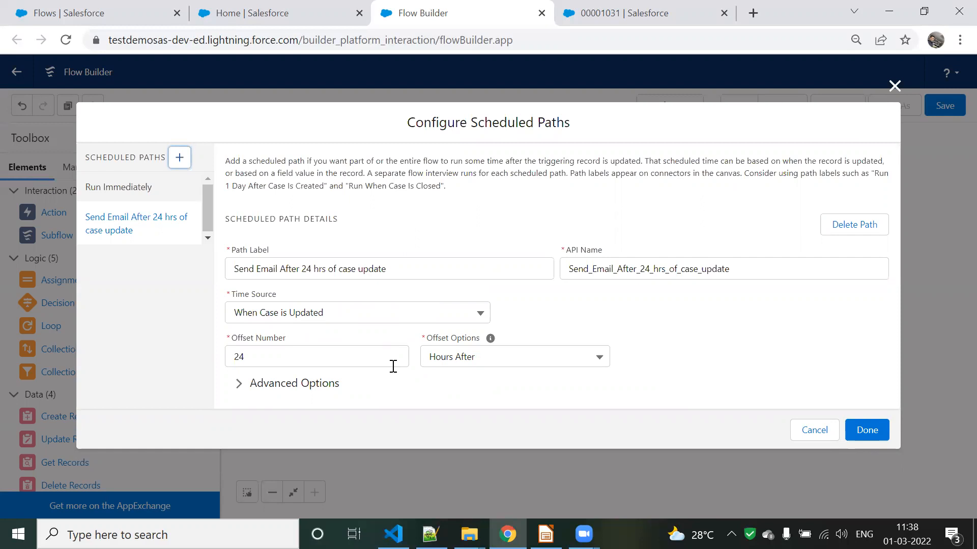
left_click(866, 430)
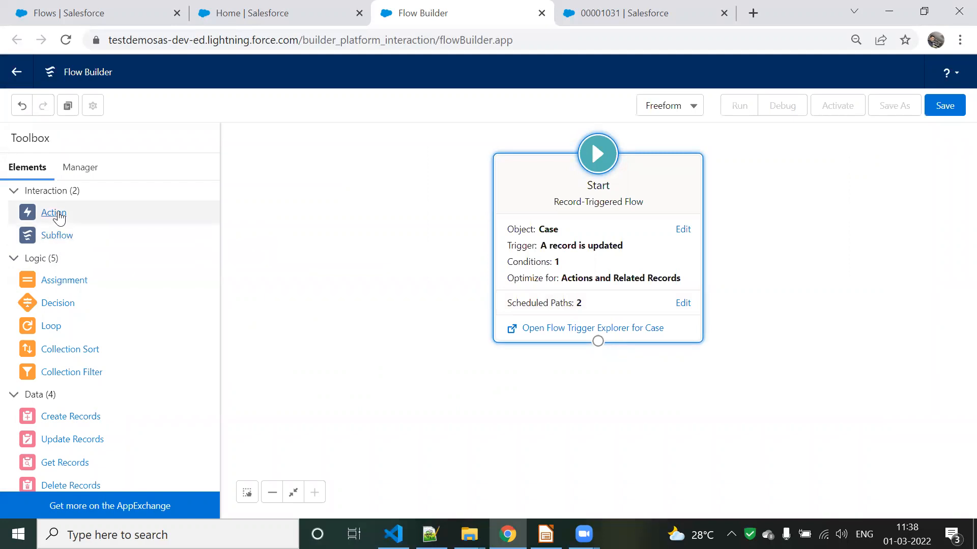
Add an Action element below the Start element and open the list of available actions
left_click_drag(51, 216, 654, 373)
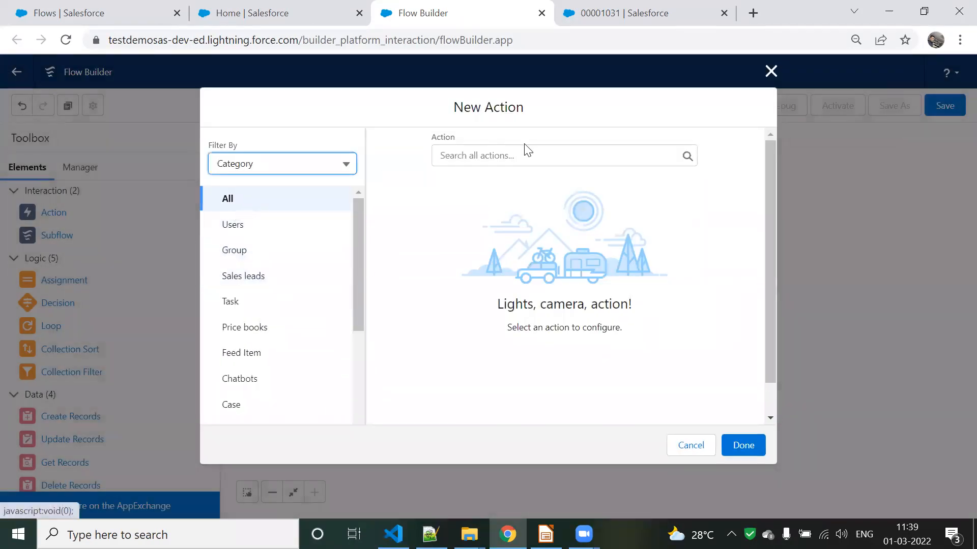
left_click(491, 153)
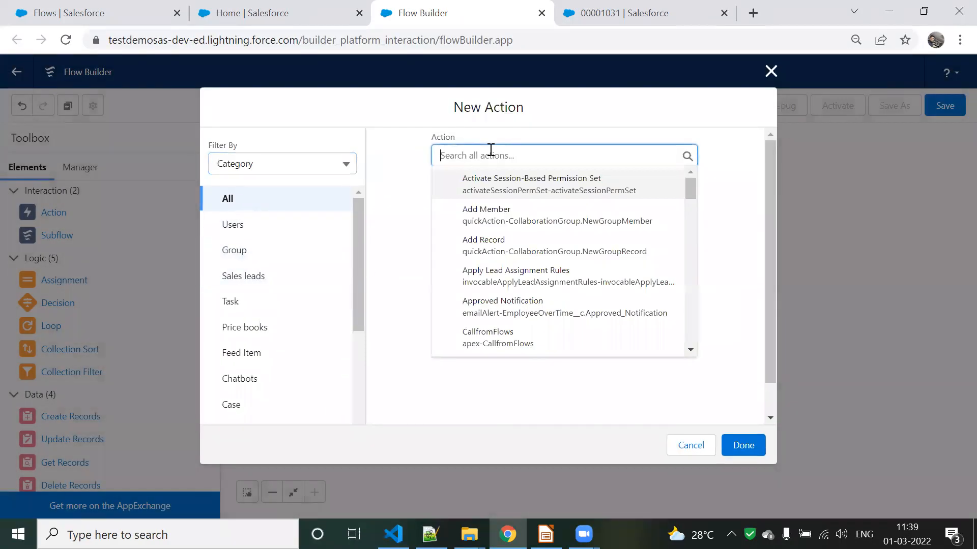
Find "email template" in the Setup of the other browser tab and open Classic Email Templates
left_click(71, 11)
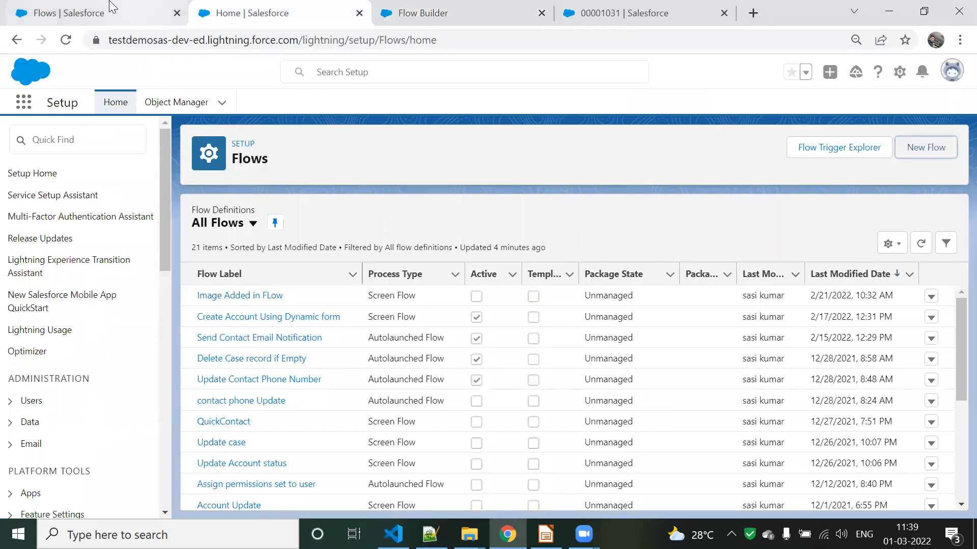
left_click(57, 134)
type("email te")
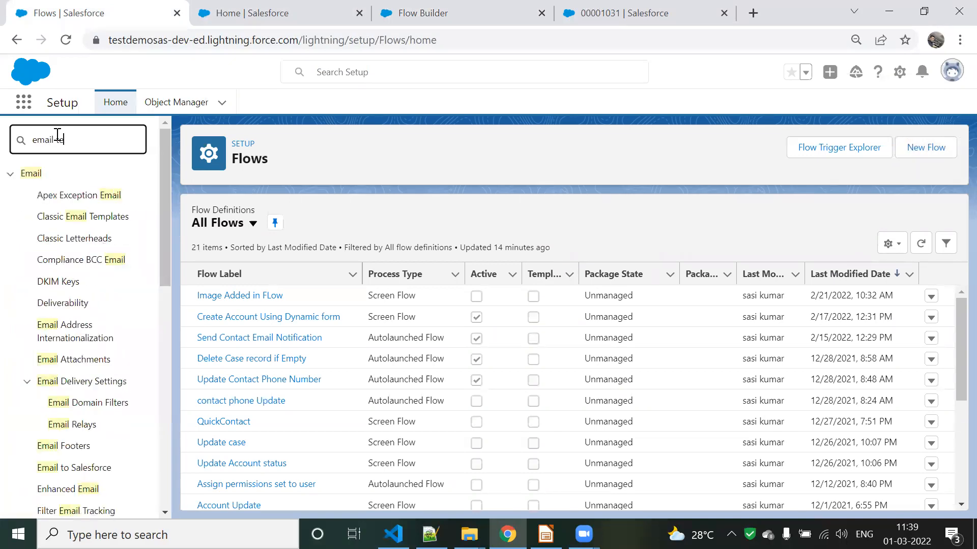
type("mplate")
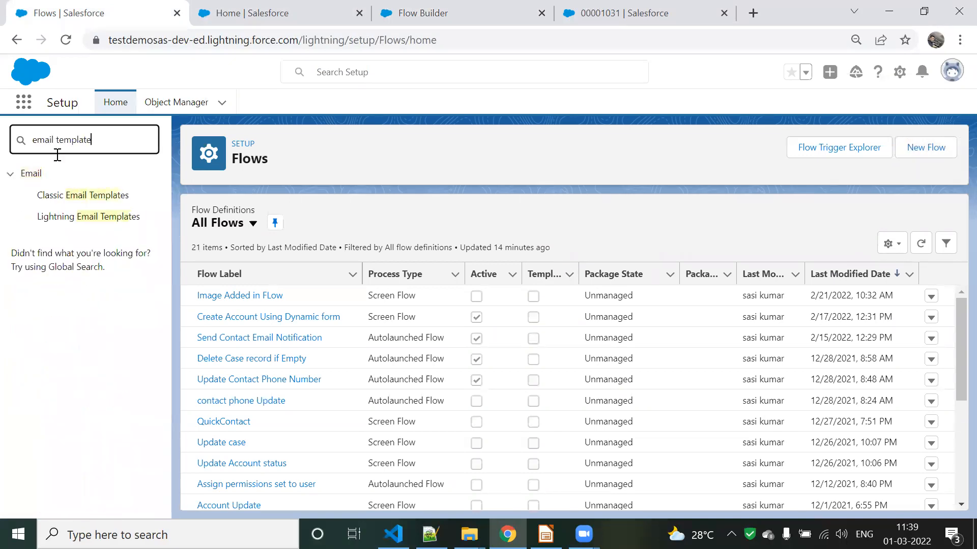
left_click(68, 197)
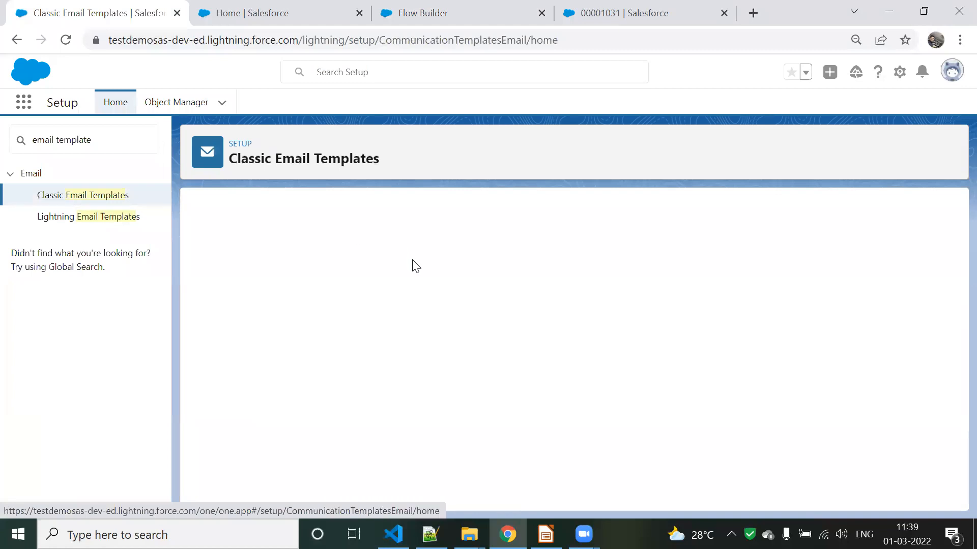
Look through the public classic email templates and locate the Case_Chekcing template
scroll(413, 265, "down", 1)
scroll(292, 267, "down", 5)
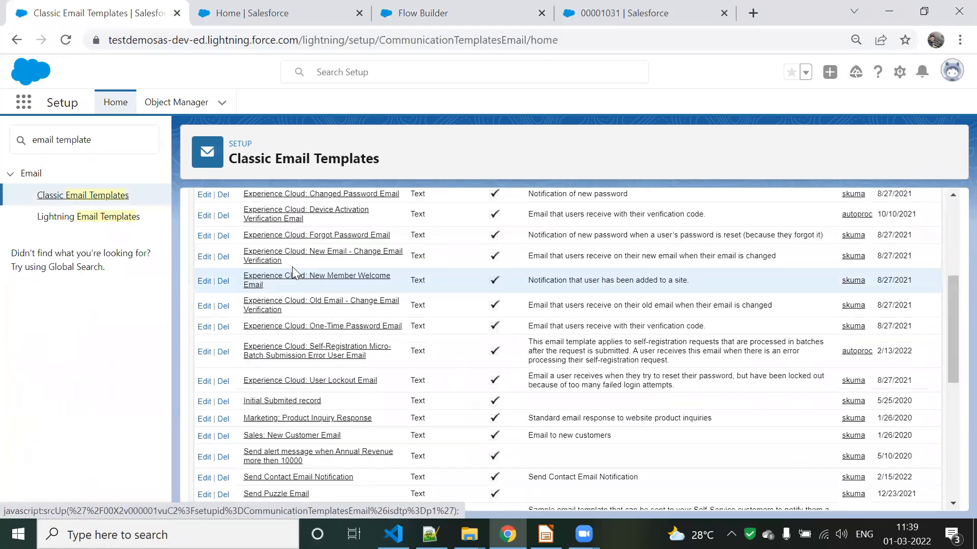
scroll(292, 267, "up", 6)
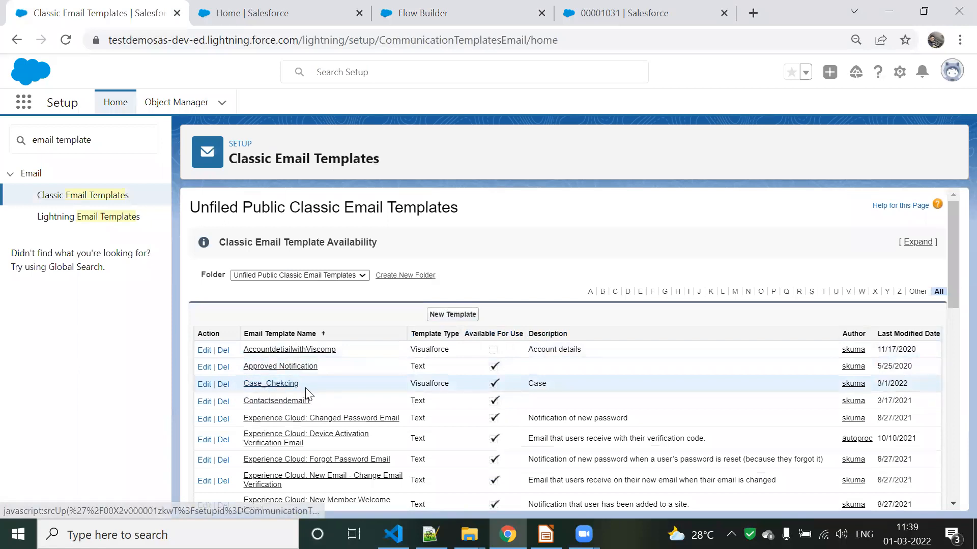
scroll(313, 396, "down", 3)
scroll(314, 398, "down", 10)
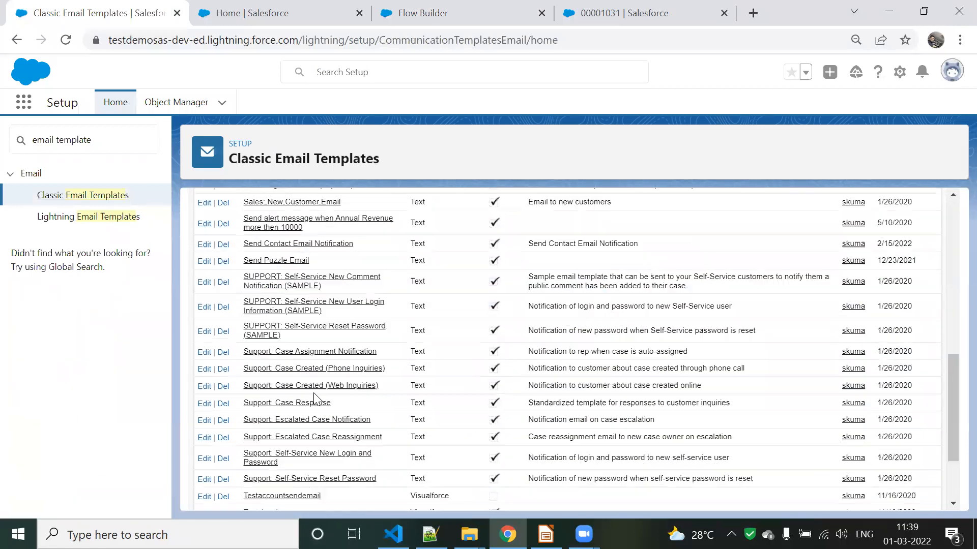
scroll(329, 380, "up", 2)
scroll(328, 380, "down", 2)
scroll(328, 380, "up", 15)
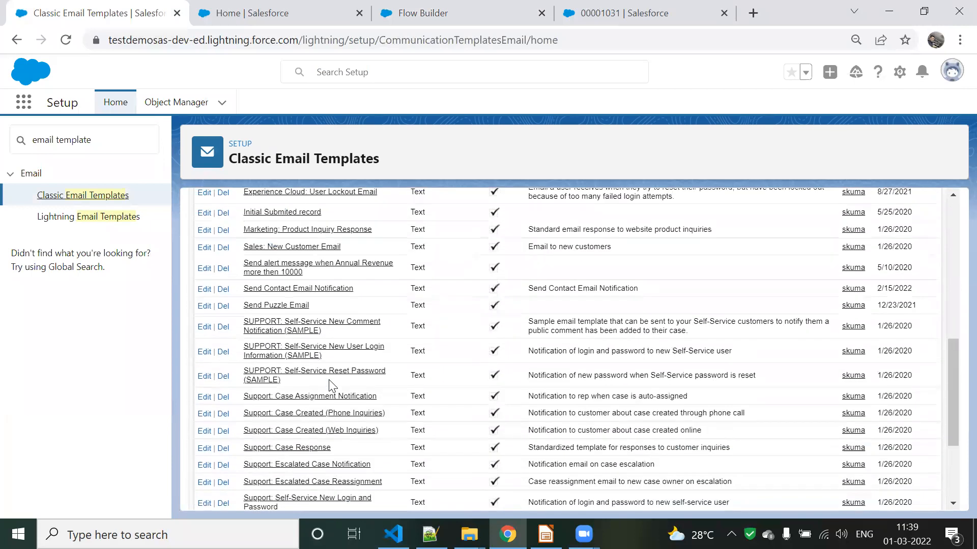
scroll(333, 387, "up", 2)
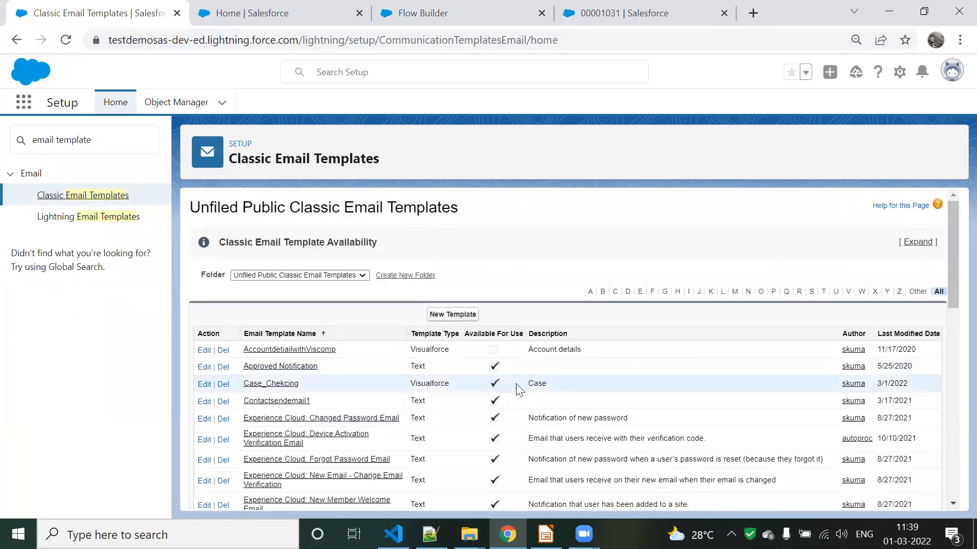
left_click_drag(315, 383, 243, 383)
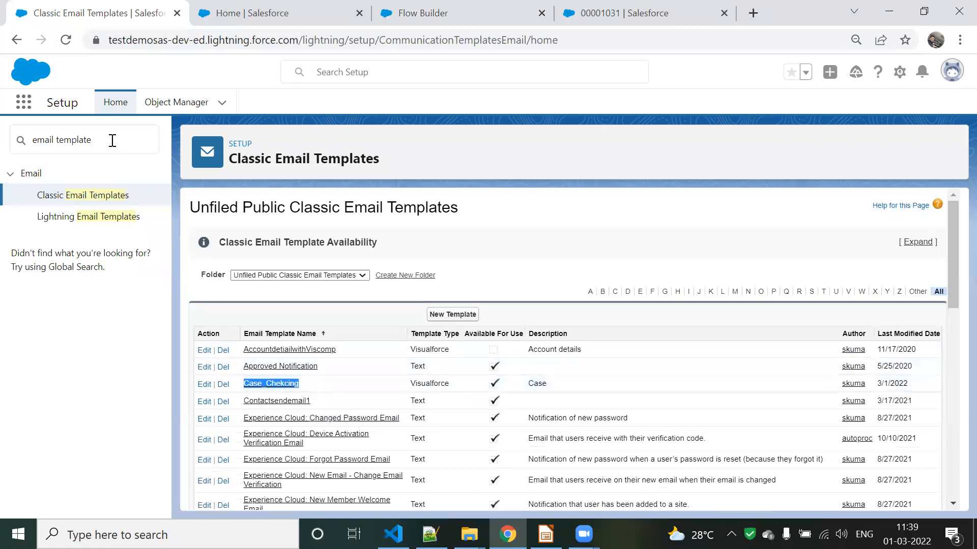
Find the Email Alerts page in Setup with "email al" and open the Case check email alert
left_click_drag(115, 139, 3, 142)
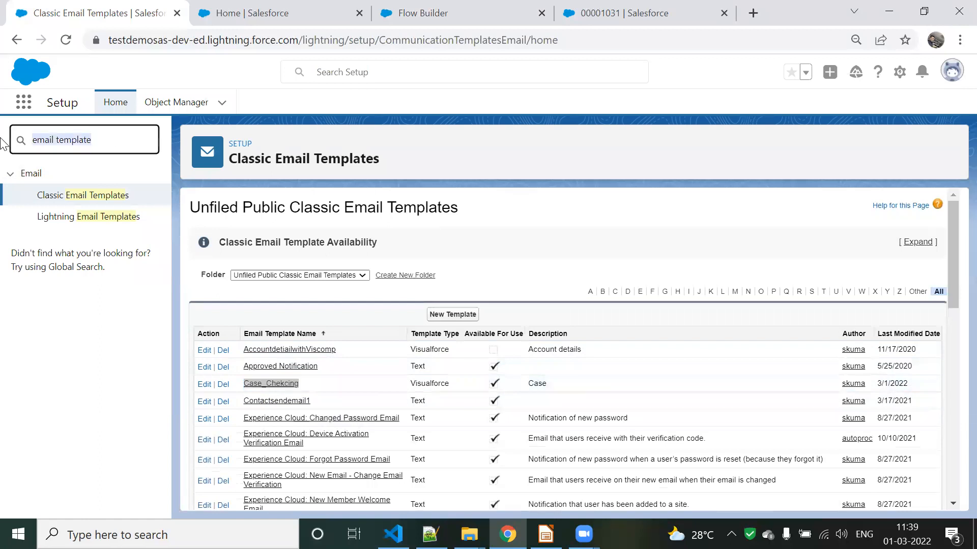
type("email a")
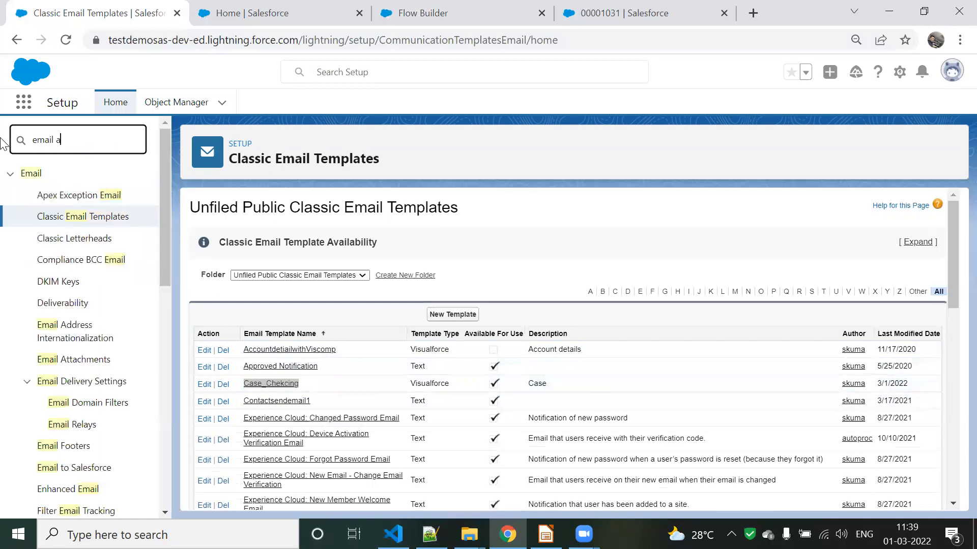
type("l")
left_click(69, 216)
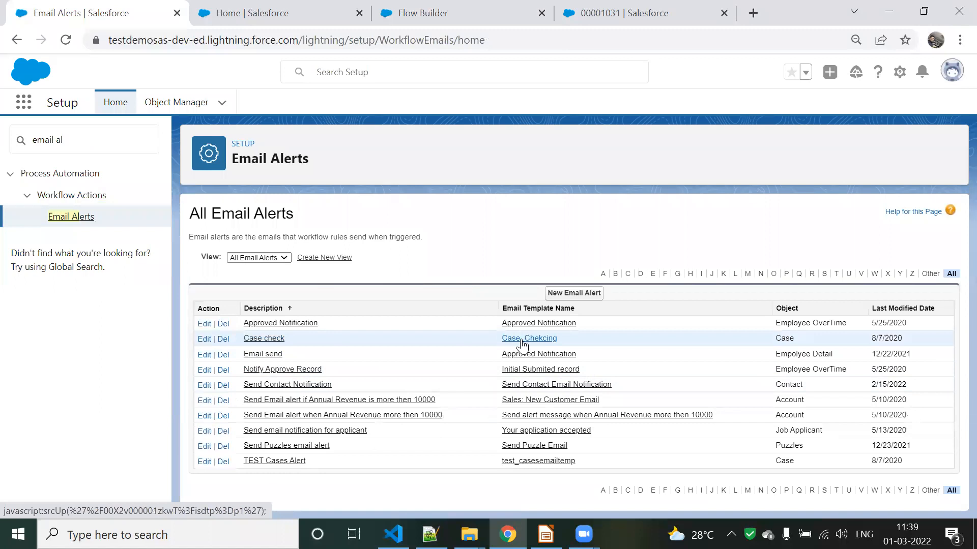
left_click(268, 340)
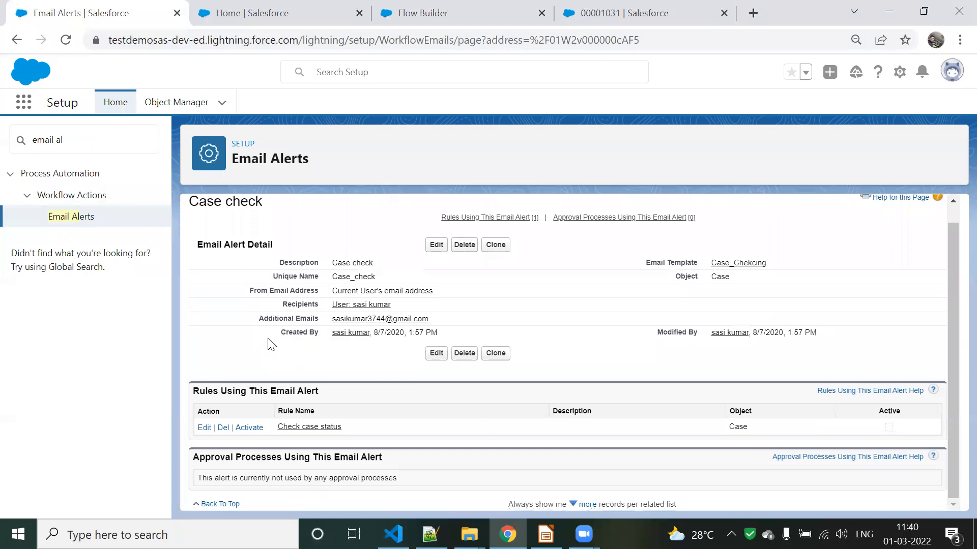
Open the Case check email alert for editing and review its object, email template and recipients
left_click(437, 245)
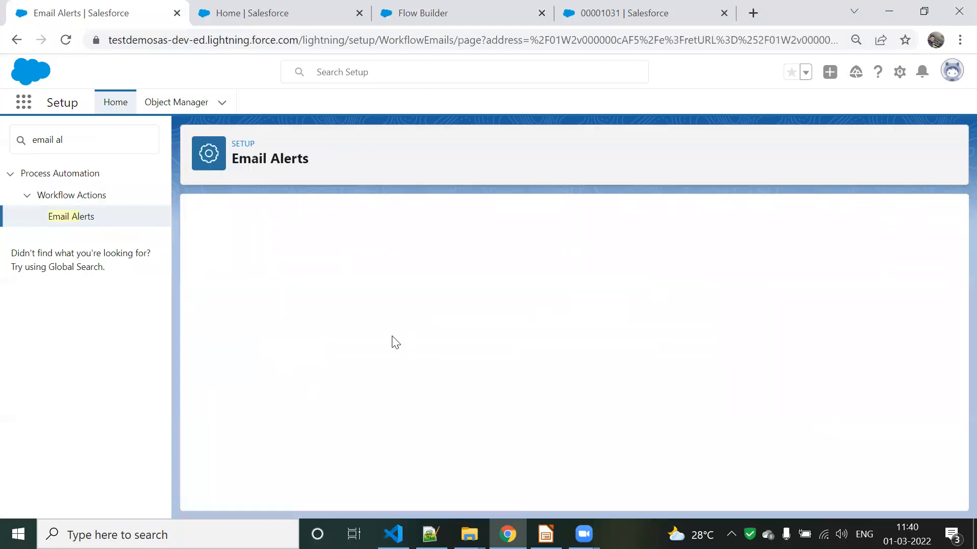
scroll(213, 327, "down", 1)
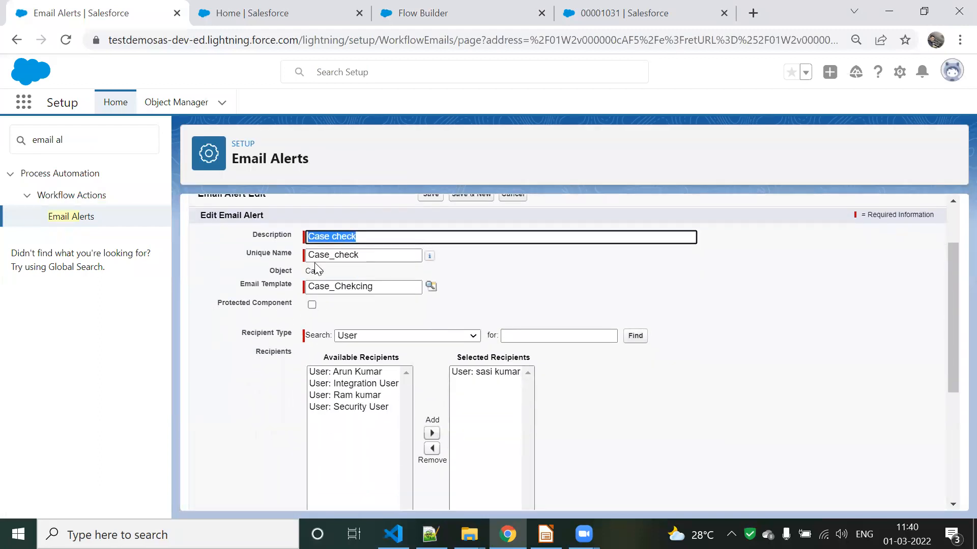
left_click(503, 279)
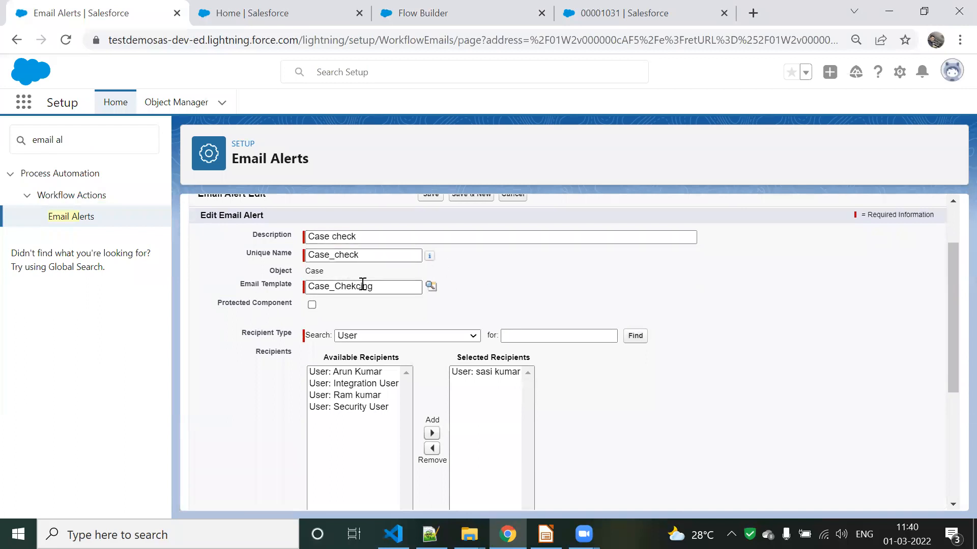
scroll(258, 355, "down", 1)
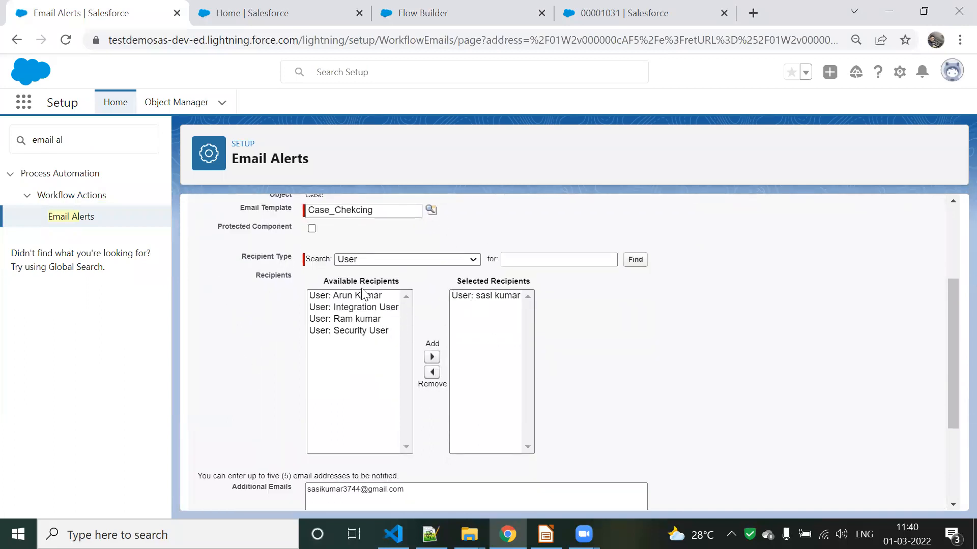
Examine the alert's recipient type options and check the Case Owner on the escalated case record
left_click(362, 261)
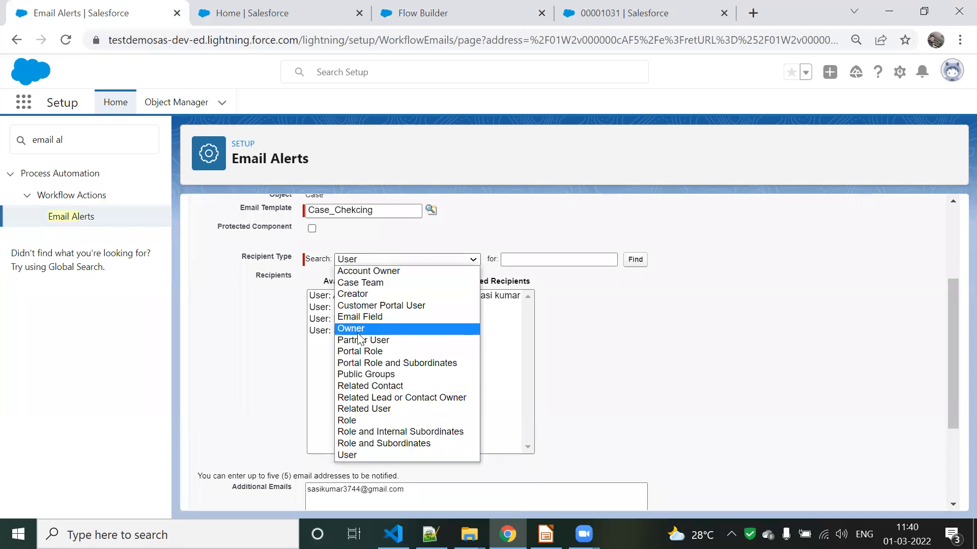
left_click(559, 20)
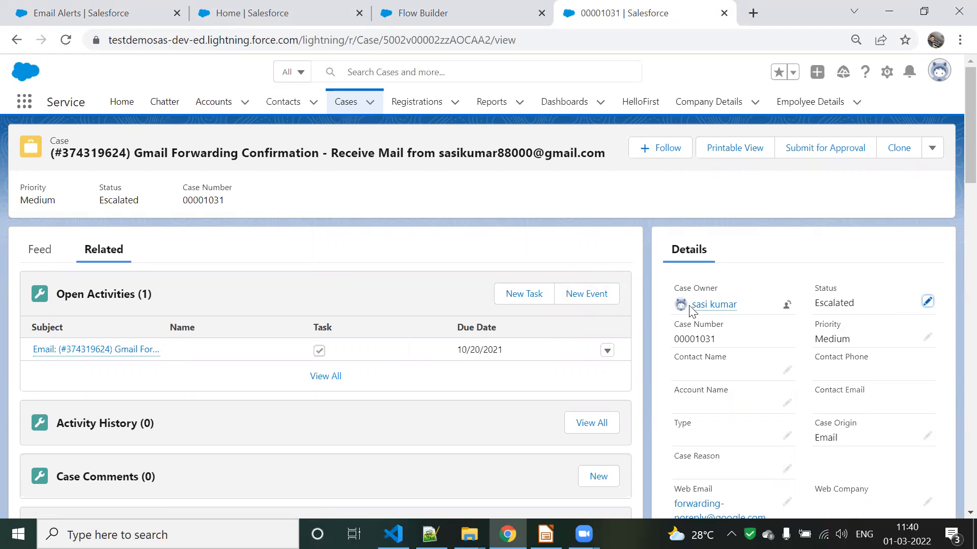
left_click(158, 23)
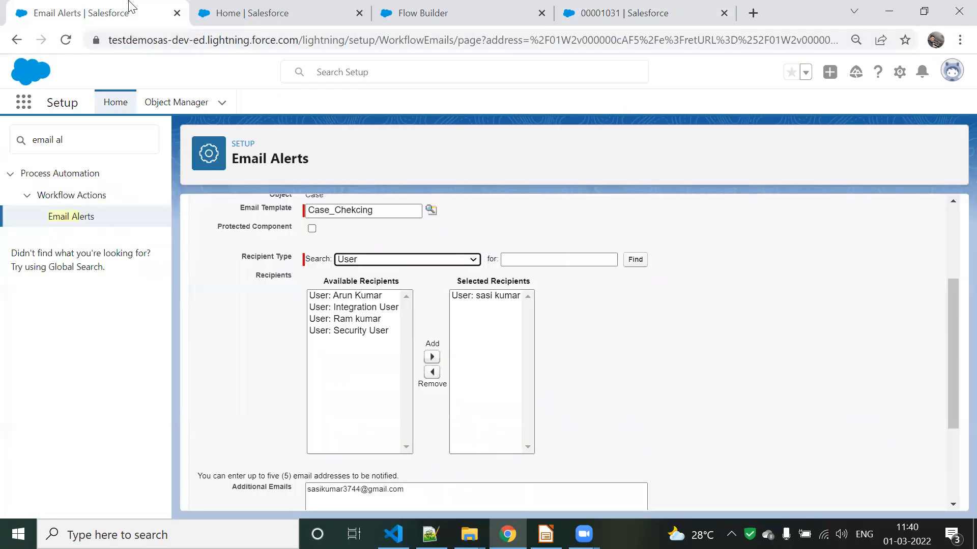
left_click(342, 261)
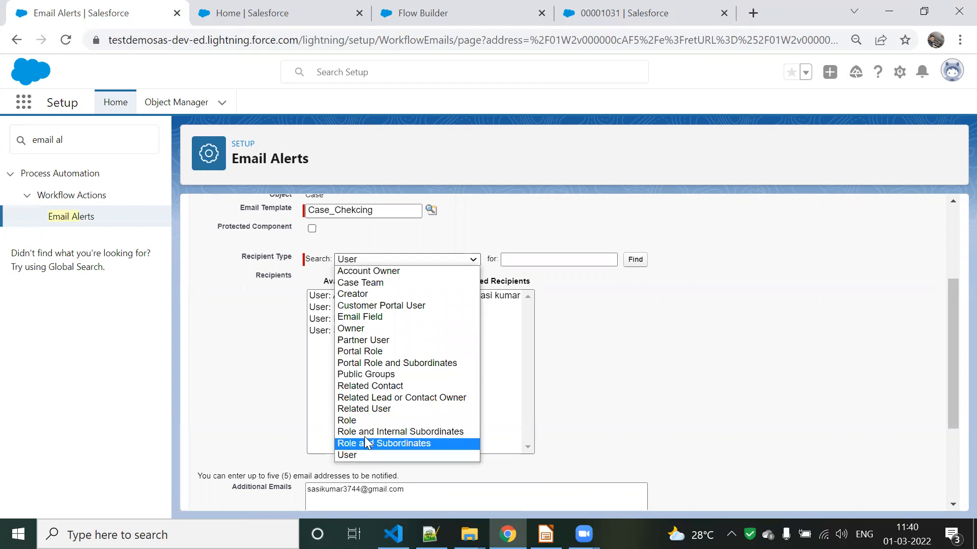
left_click(247, 371)
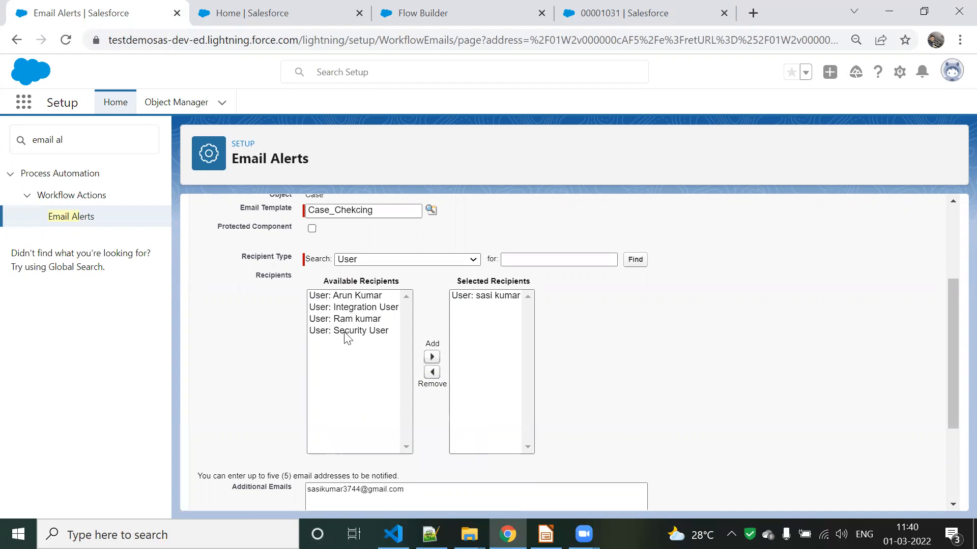
Check the additional email address of the Case check alert and save the alert
scroll(282, 343, "down", 3)
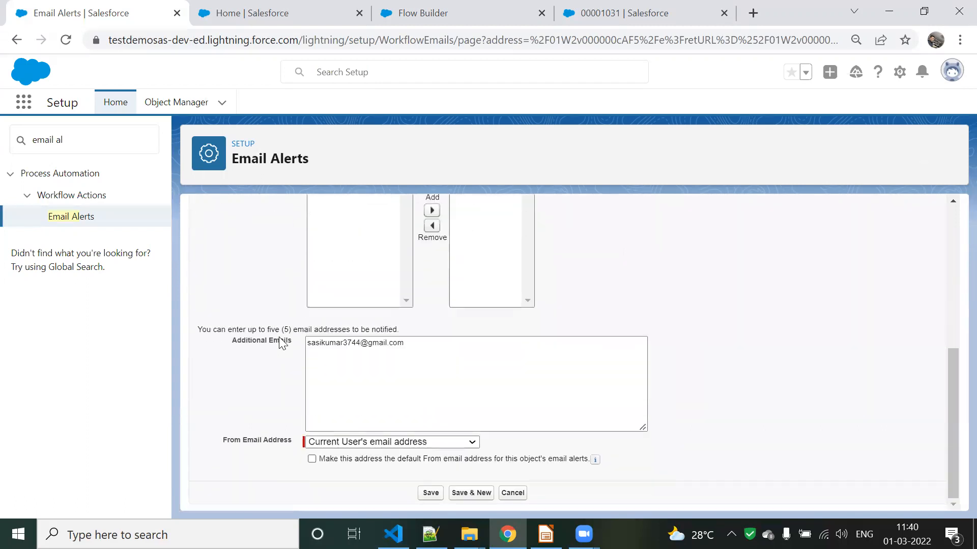
left_click_drag(409, 346, 197, 339)
left_click(250, 368)
left_click(429, 494)
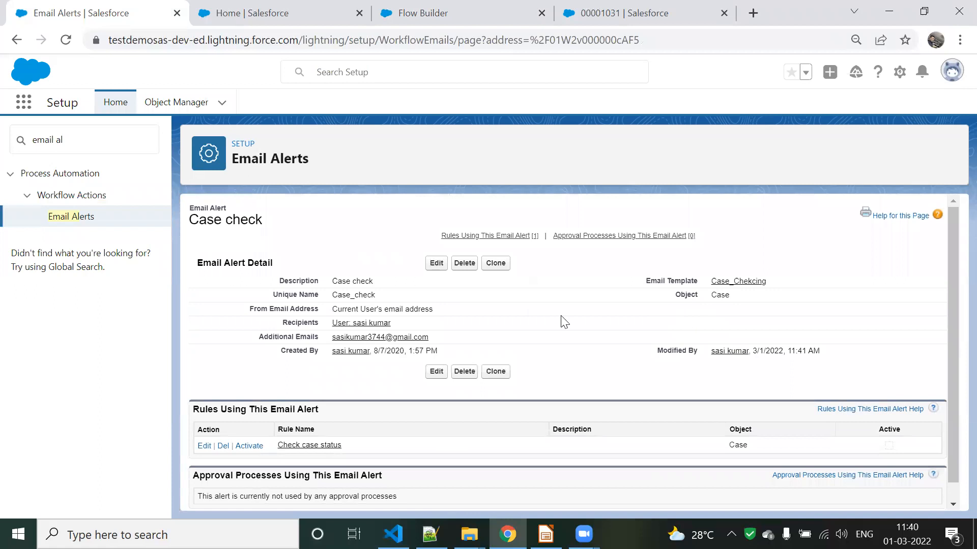
Copy the alert's unique name Case_check and use it in Flow Builder to choose the Case check email alert as the new action
scroll(371, 328, "down", 1)
scroll(372, 328, "up", 1)
double_click(354, 297)
key("ctrl+c")
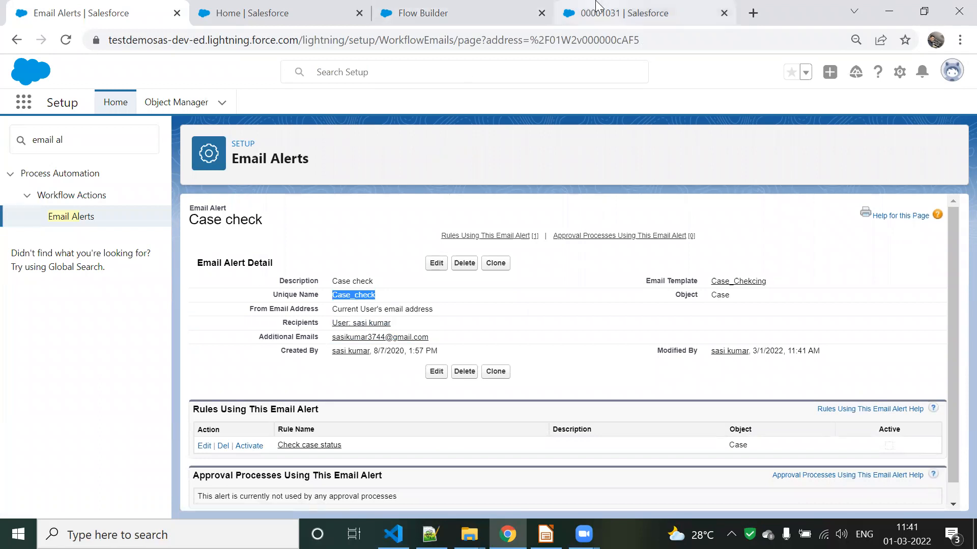
left_click(453, 7)
key("ctrl+v")
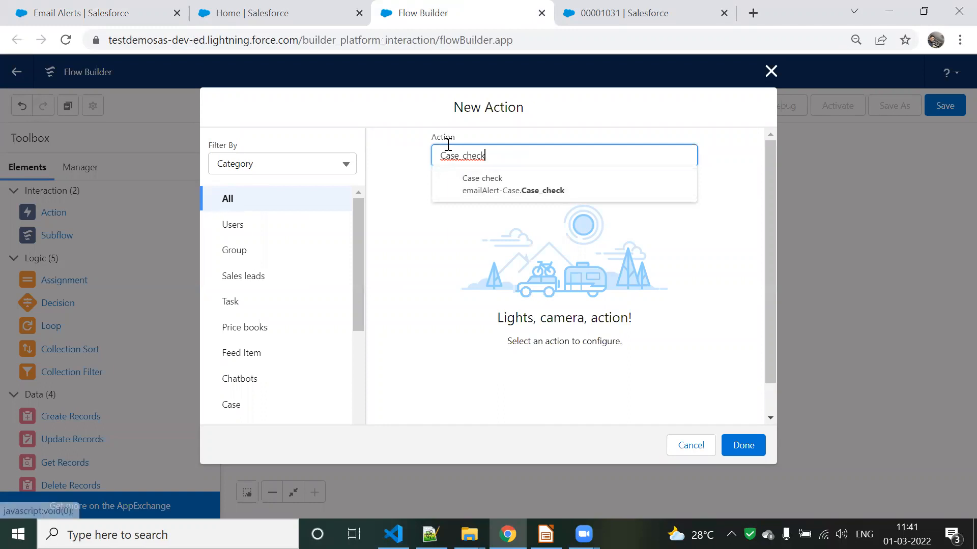
left_click(479, 184)
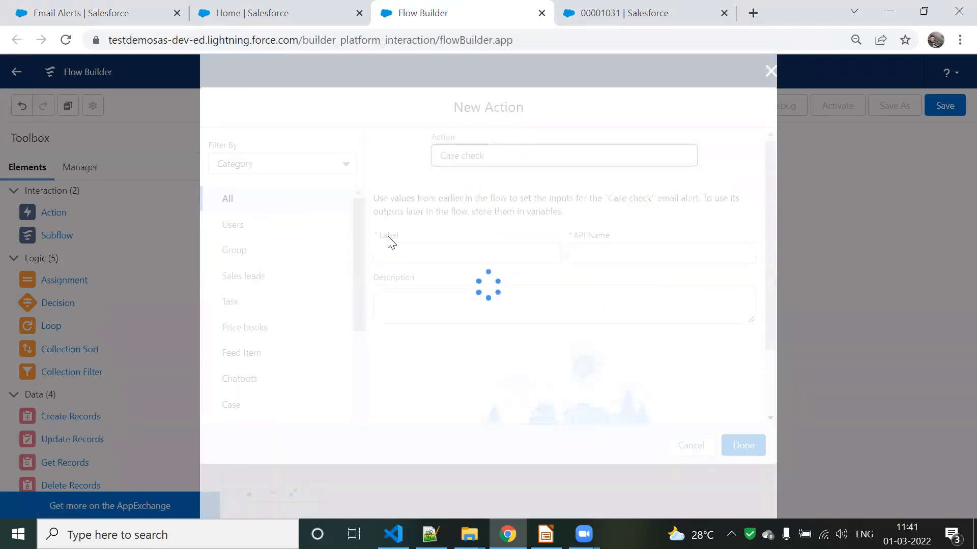
Set the Record ID input of the Case check email alert action to {!$Record.Id}, the triggering case's ID
scroll(438, 317, "down", 1)
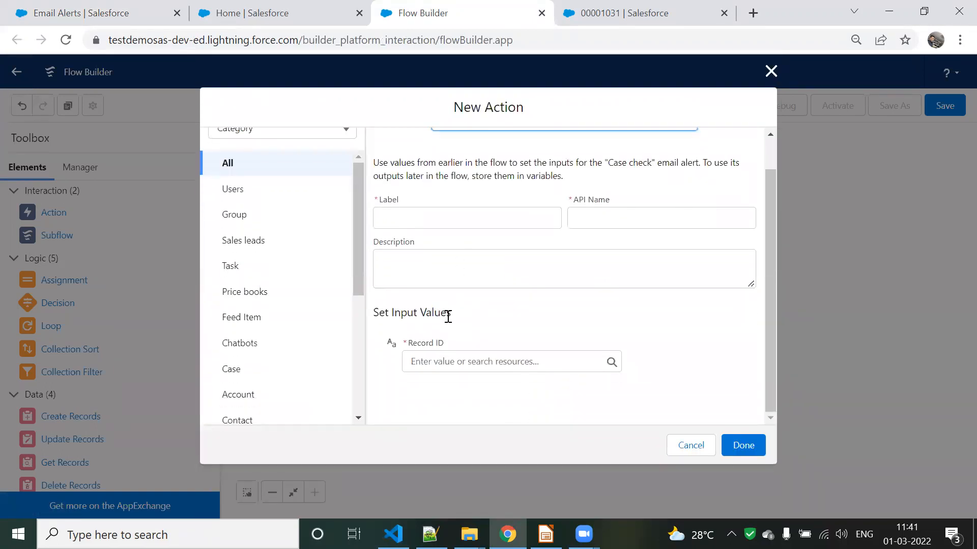
left_click(437, 362)
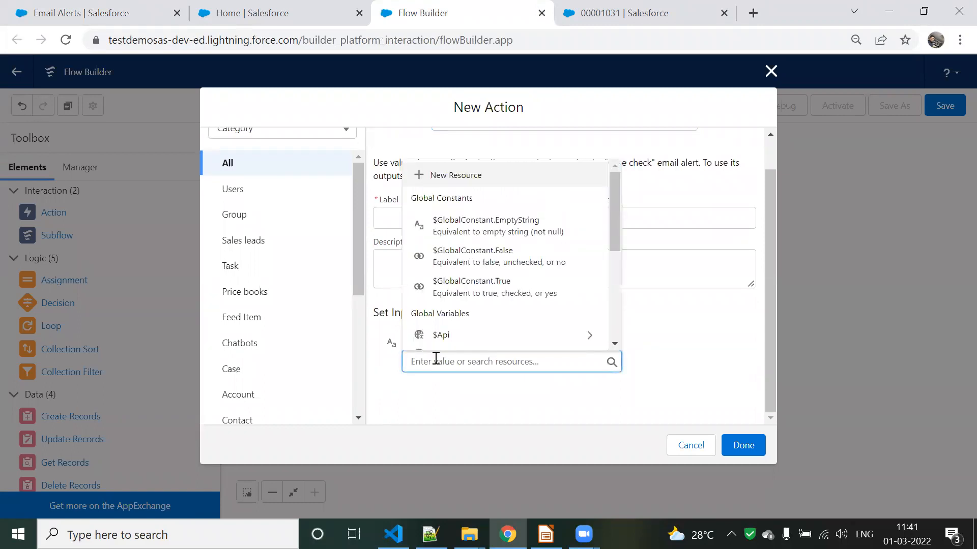
type("re")
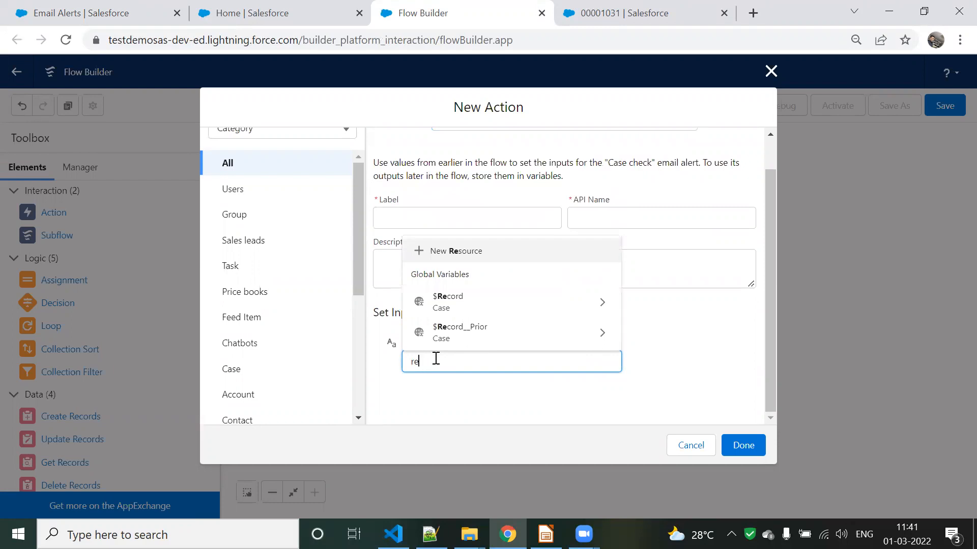
left_click(465, 305)
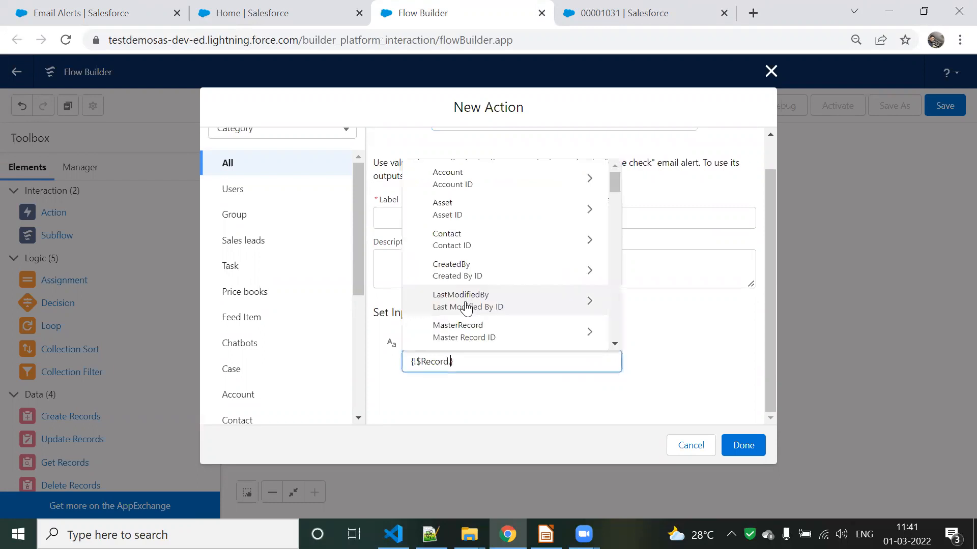
type("id")
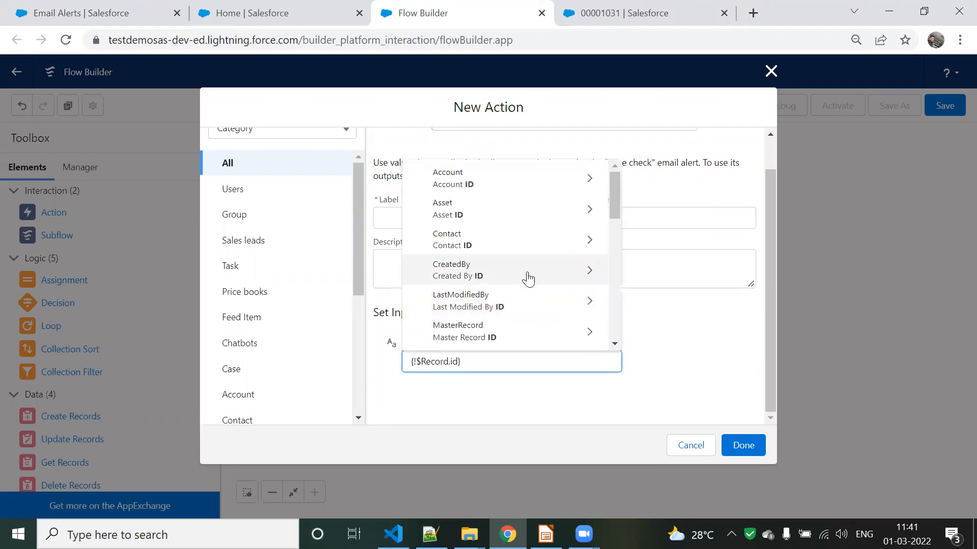
scroll(528, 279, "down", 6)
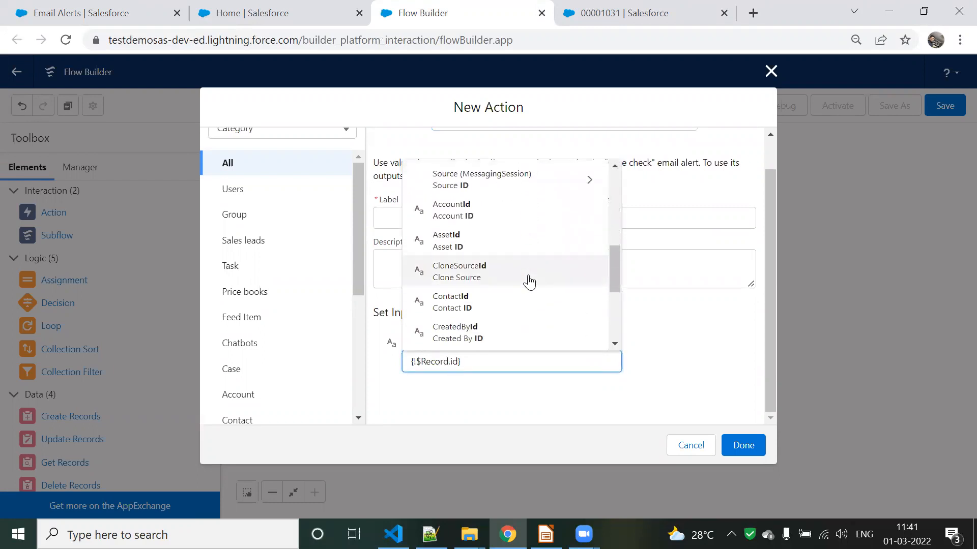
scroll(526, 282, "down", 3)
scroll(504, 246, "up", 2)
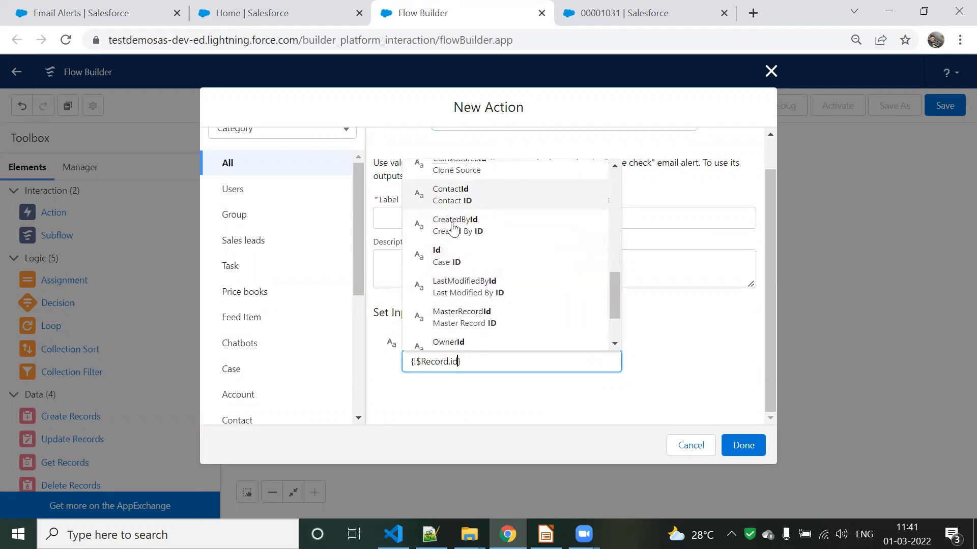
left_click(462, 258)
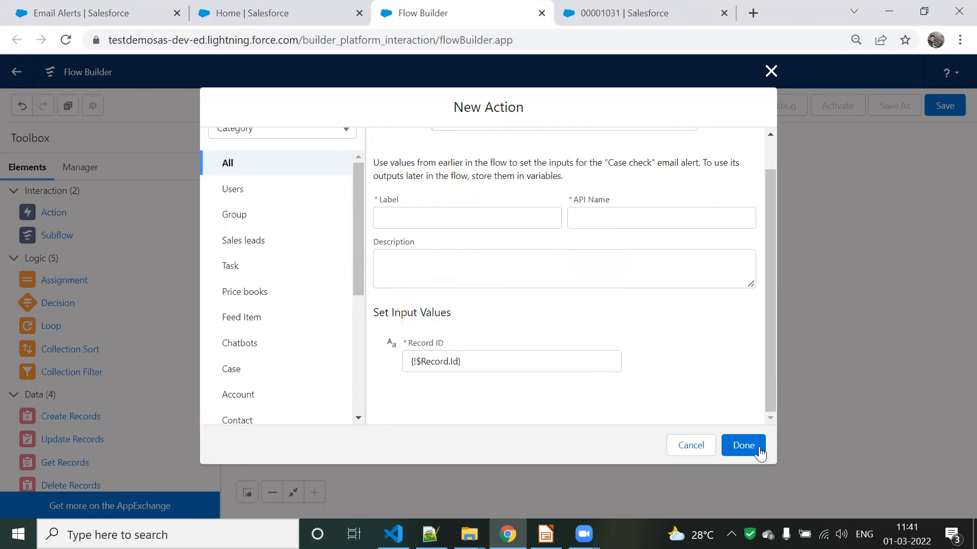
Label the action Send Email to case owner and add it to the flow
left_click(410, 212)
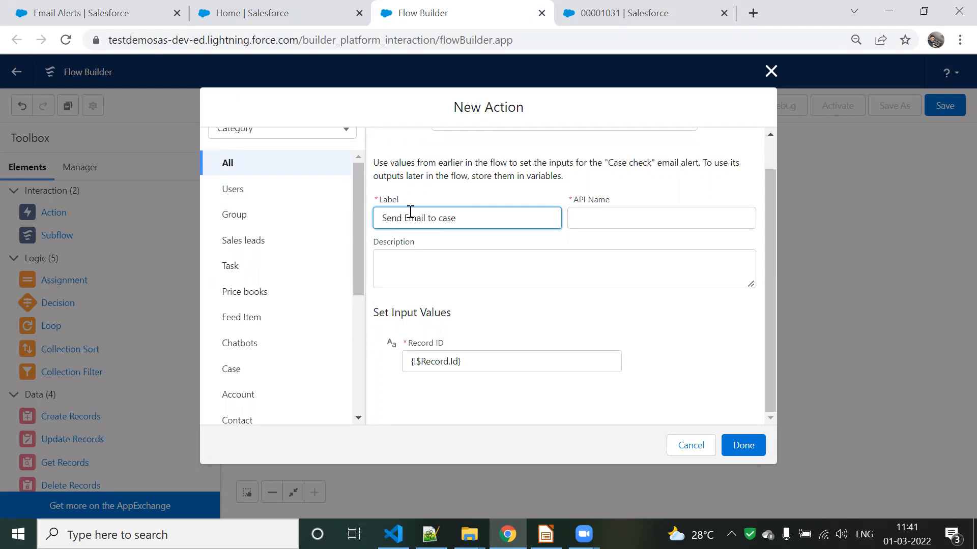
left_click(556, 333)
left_click(743, 446)
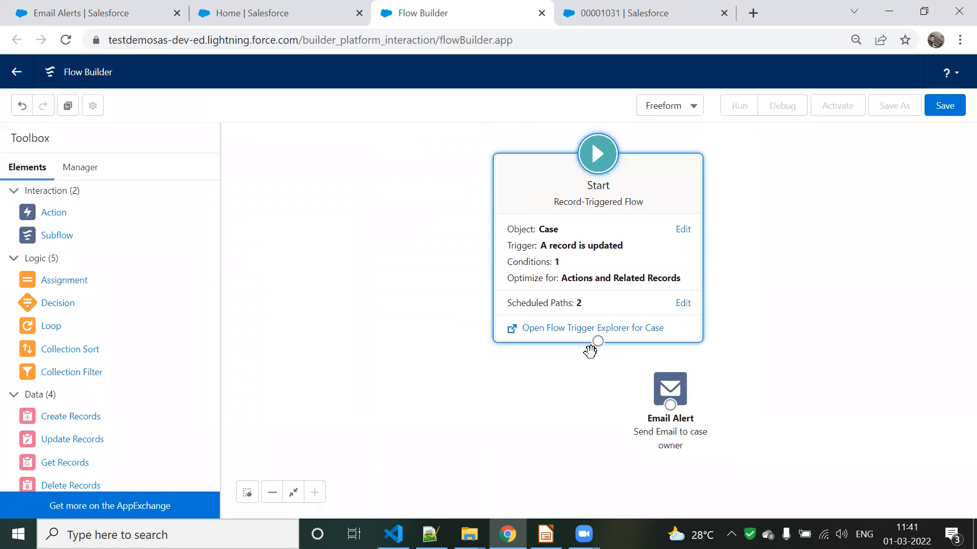
Edit the Case check email alert in Setup, replacing its selected user recipient with Case Owner
left_click(100, 6)
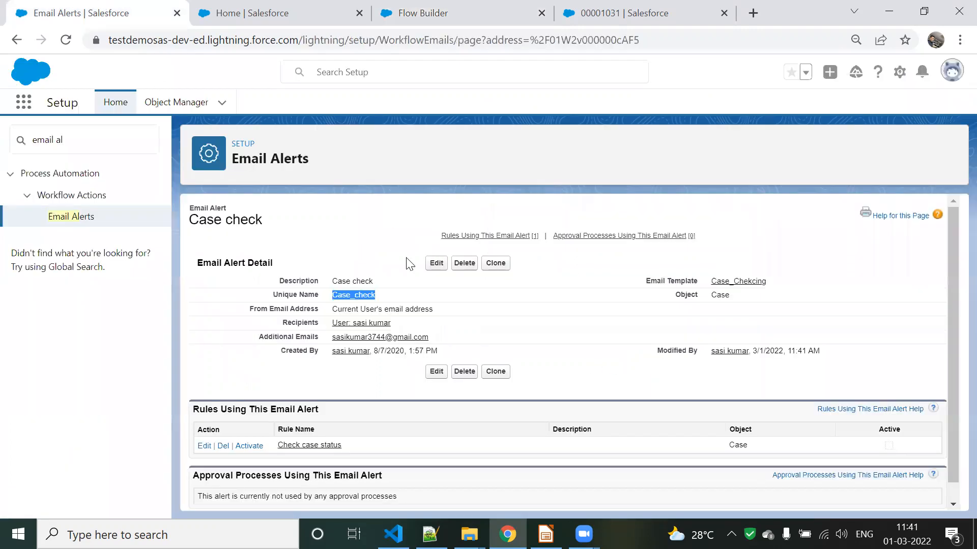
left_click(436, 263)
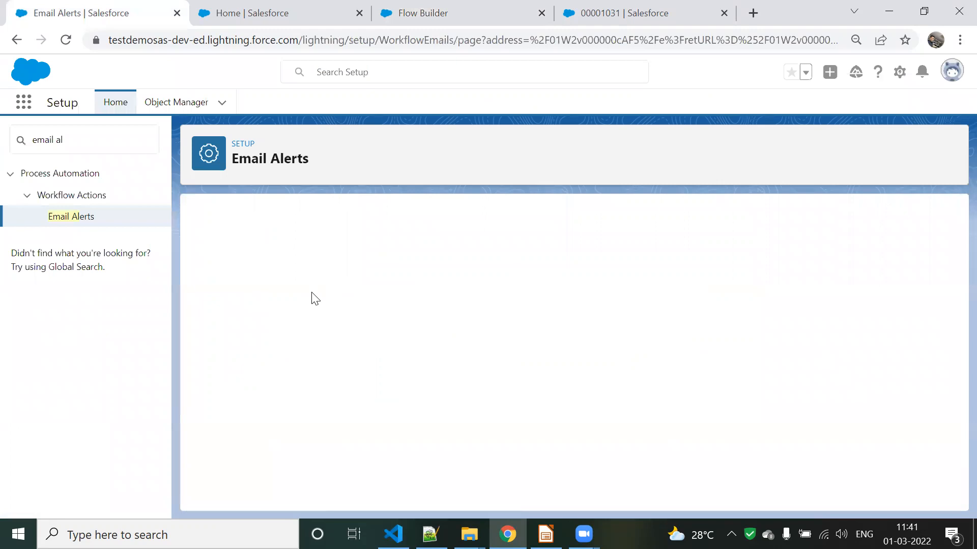
scroll(233, 295, "down", 1)
left_click(362, 337)
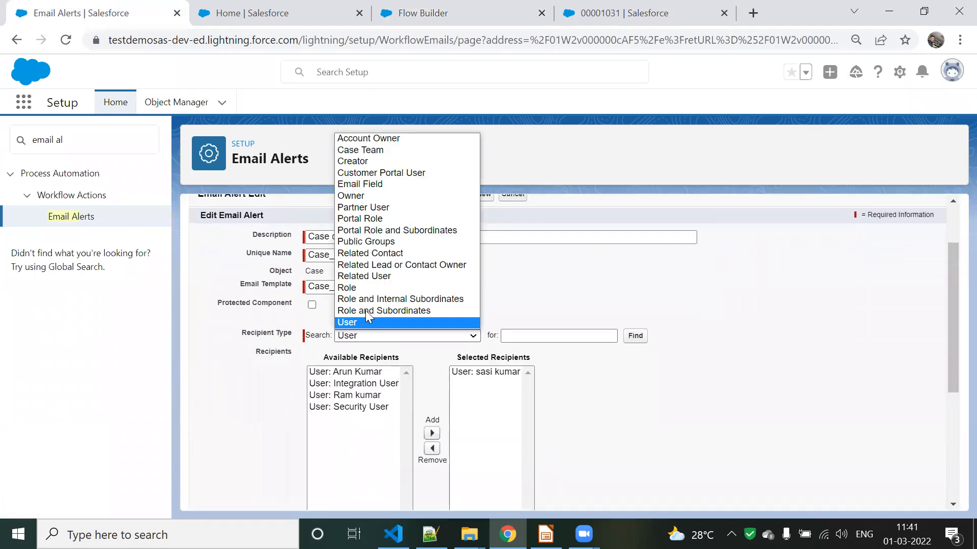
left_click(367, 196)
left_click(425, 377)
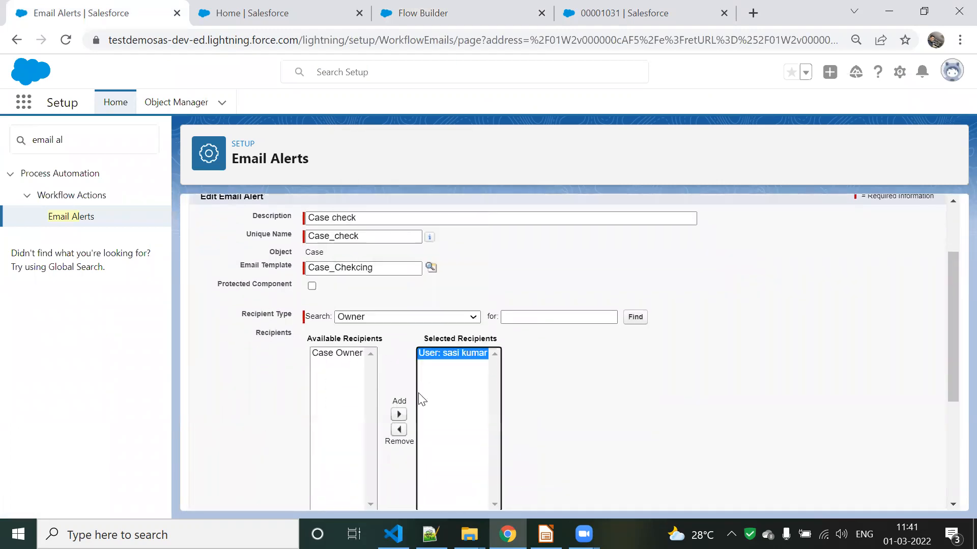
left_click(399, 430)
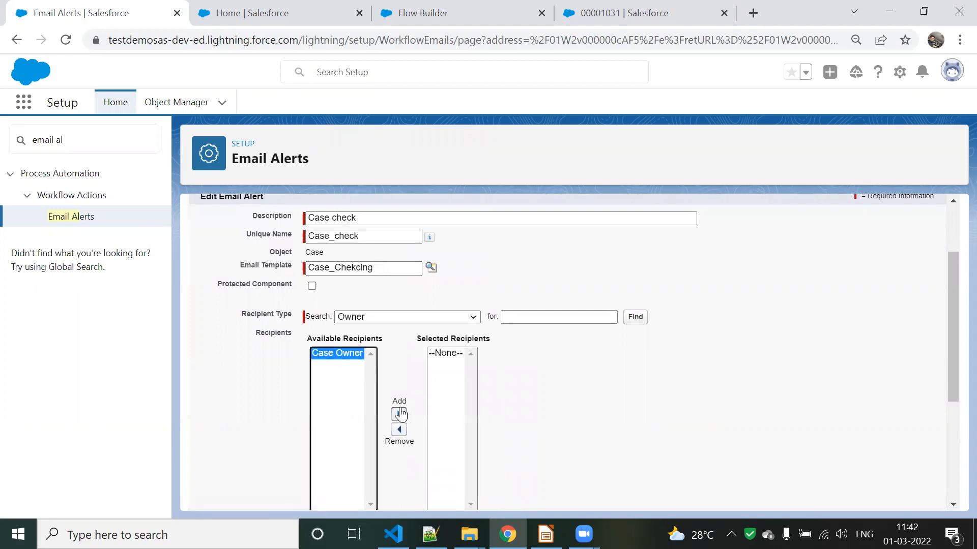
left_click(399, 414)
scroll(506, 368, "down", 4)
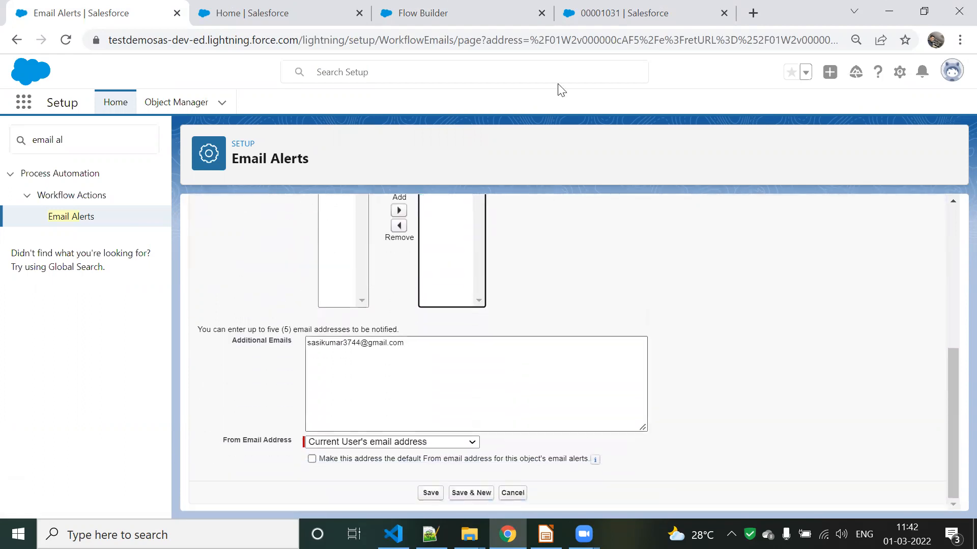
Check the Case Owner on the escalated case record and save the Case check email alert
left_click(620, 13)
mouse_move(699, 312)
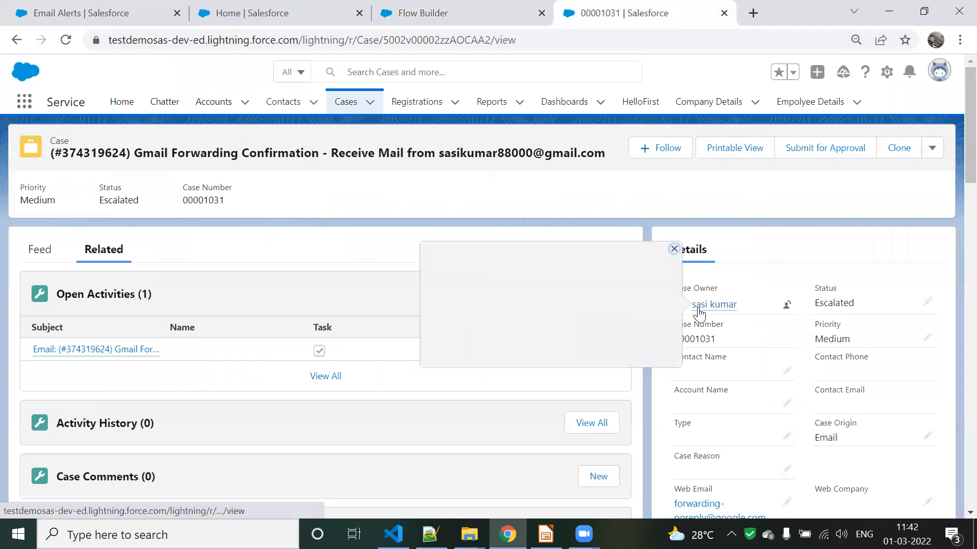
left_click(244, 13)
left_click(82, 13)
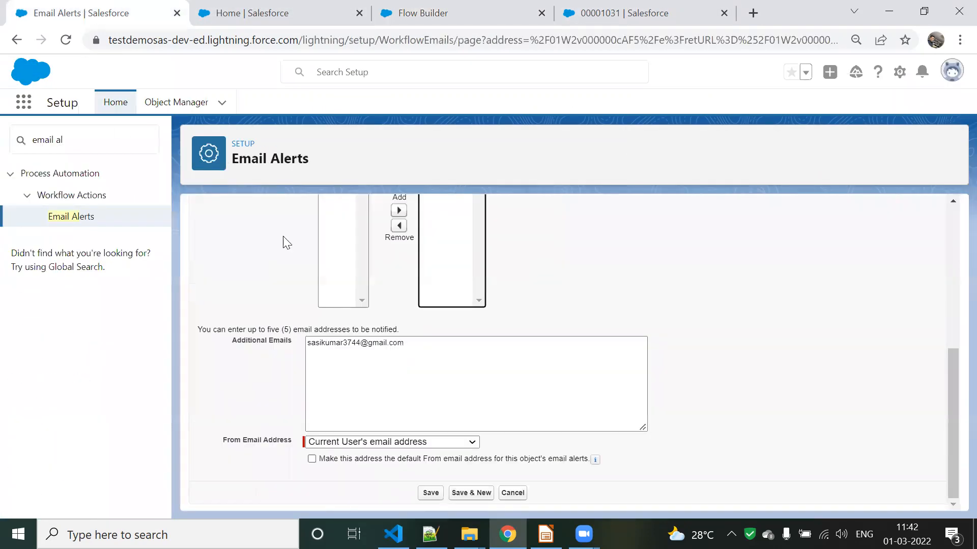
left_click(432, 492)
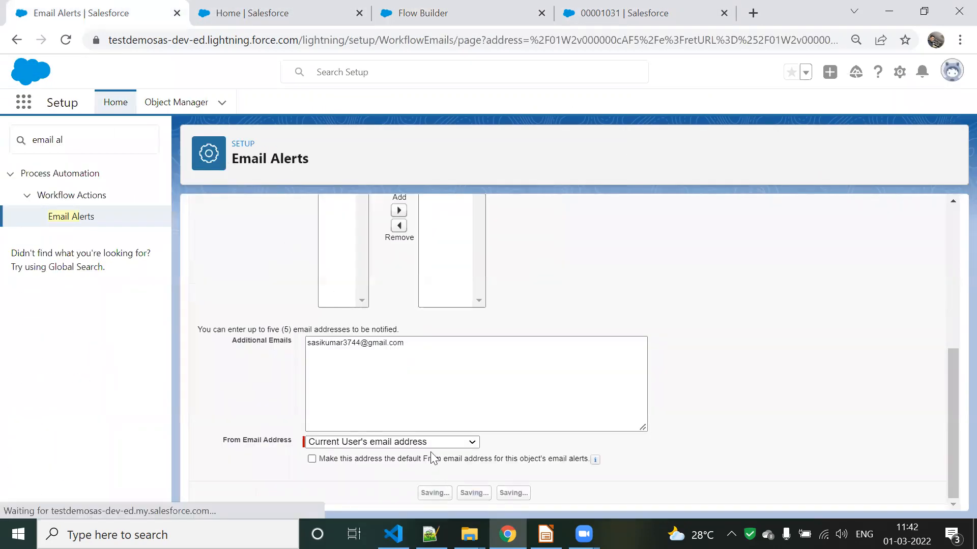
Return to Flow Builder and review the input values of the Send Email to case owner element
left_click(265, 9)
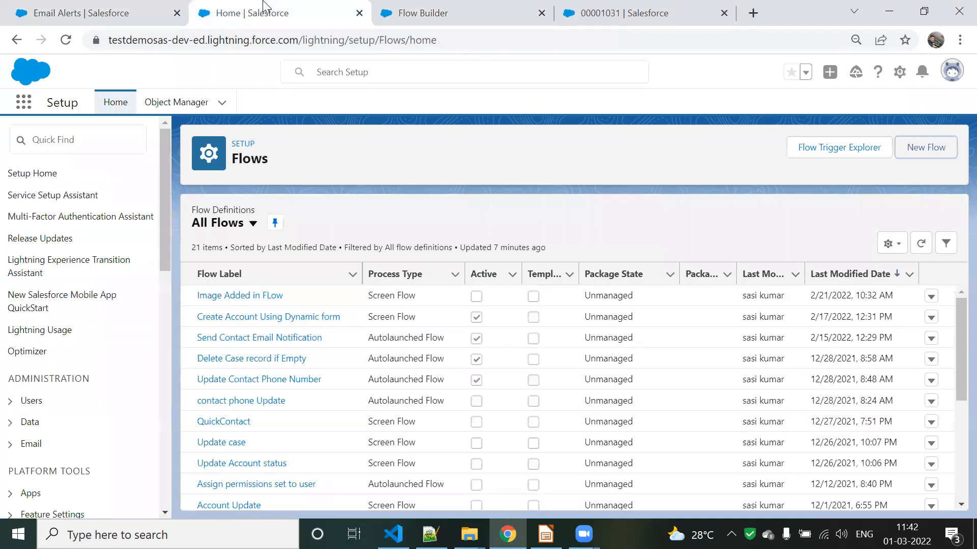
left_click(401, 13)
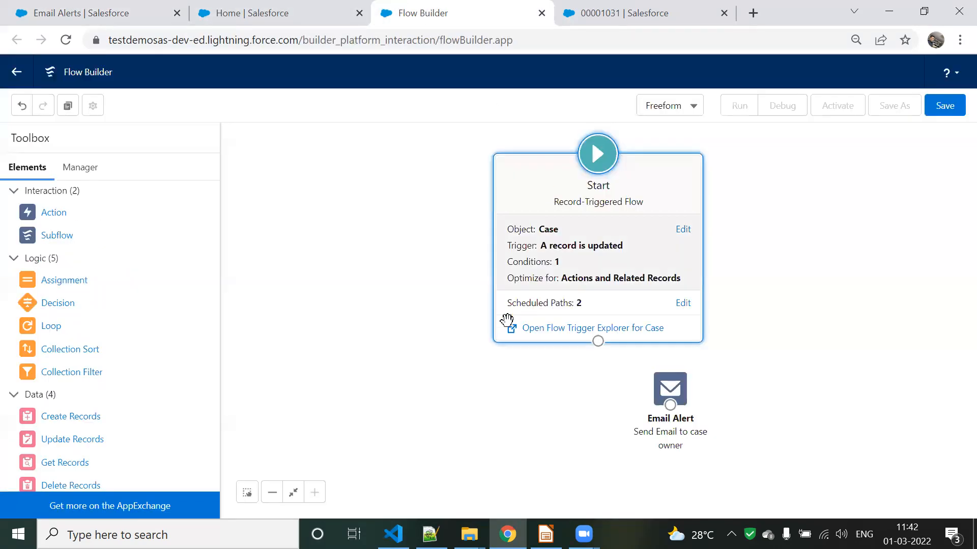
left_click(670, 385)
double_click(671, 385)
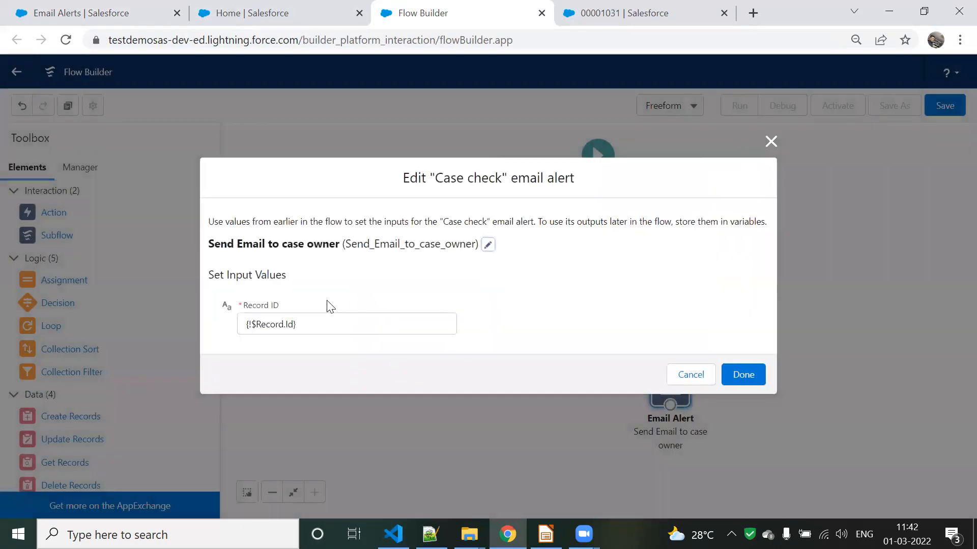
left_click(771, 142)
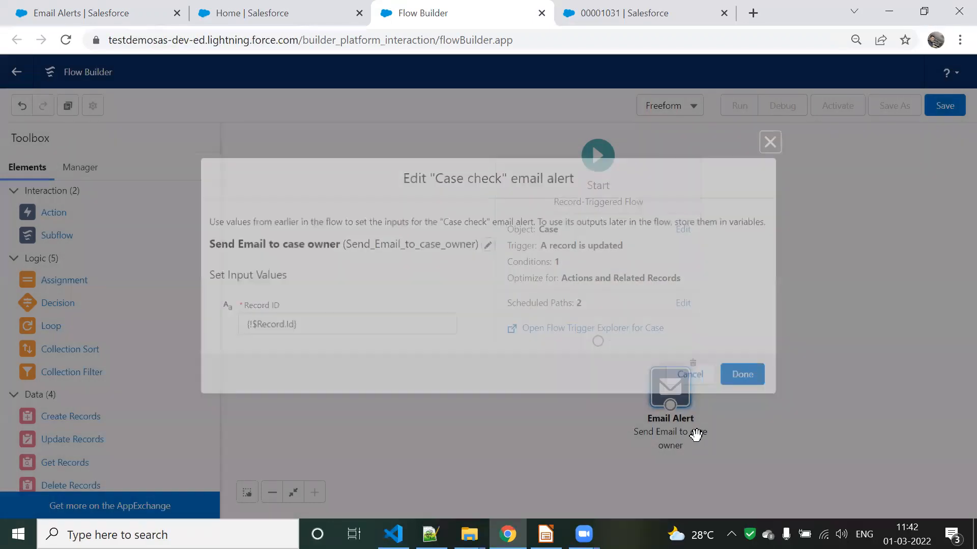
Connect the Start element to the Email Alert using the scheduled path Send Email After 24 hrs of case update
left_click_drag(598, 342, 670, 406)
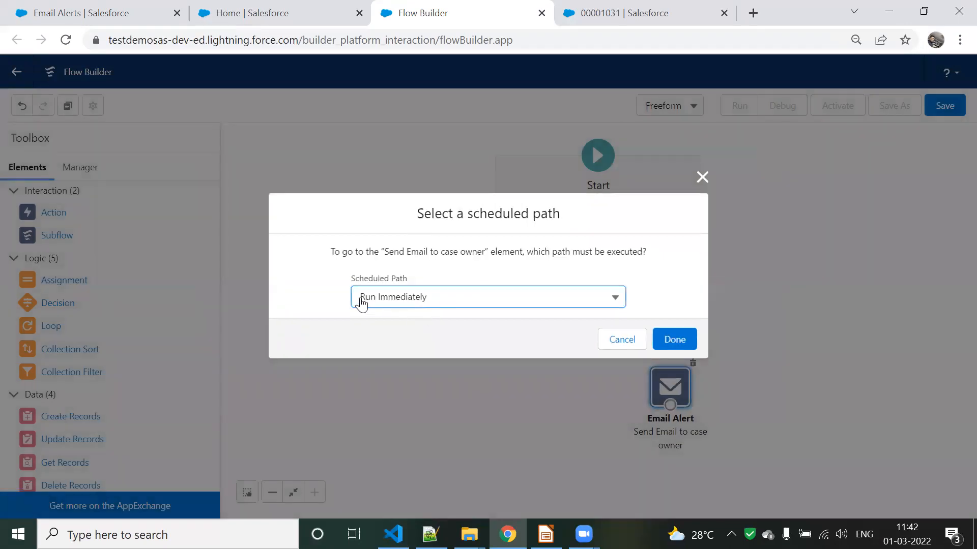
left_click(392, 302)
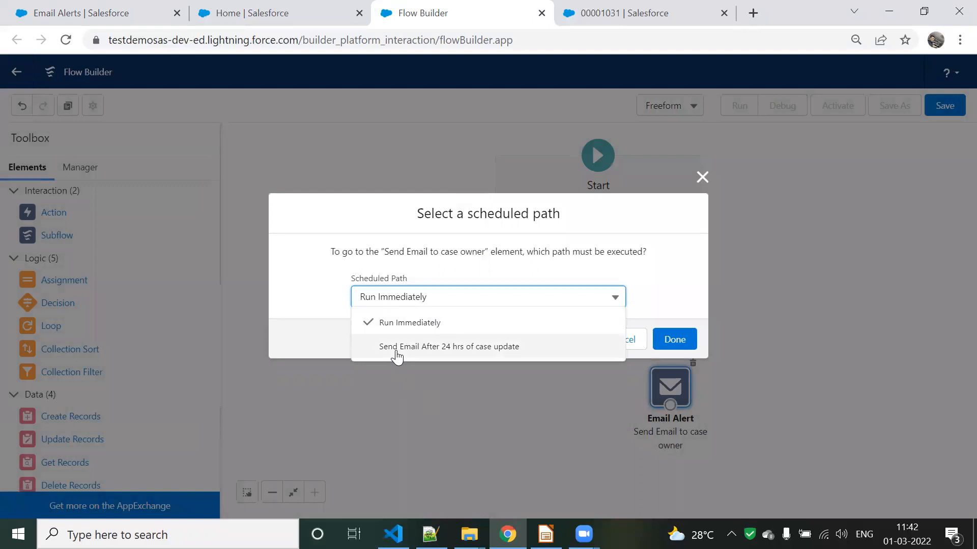
left_click(469, 351)
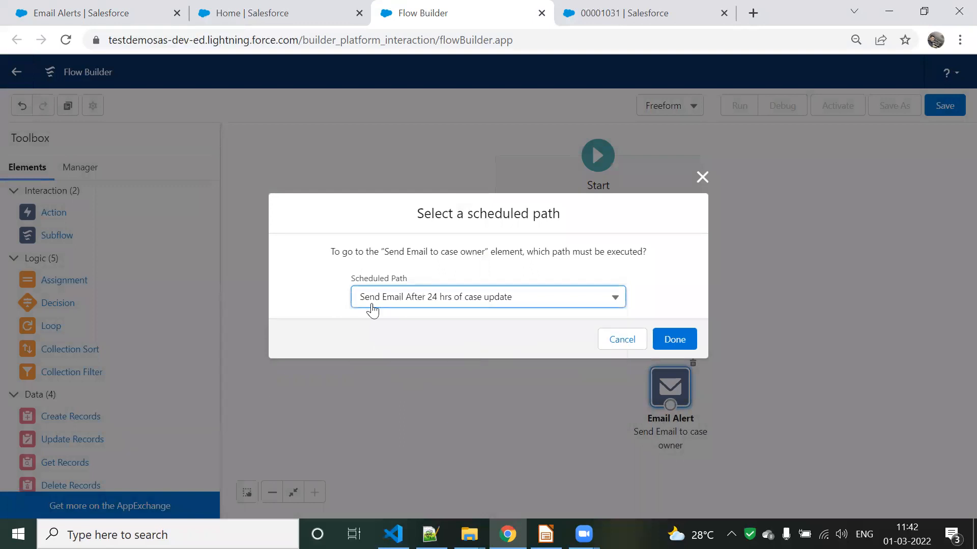
left_click(669, 339)
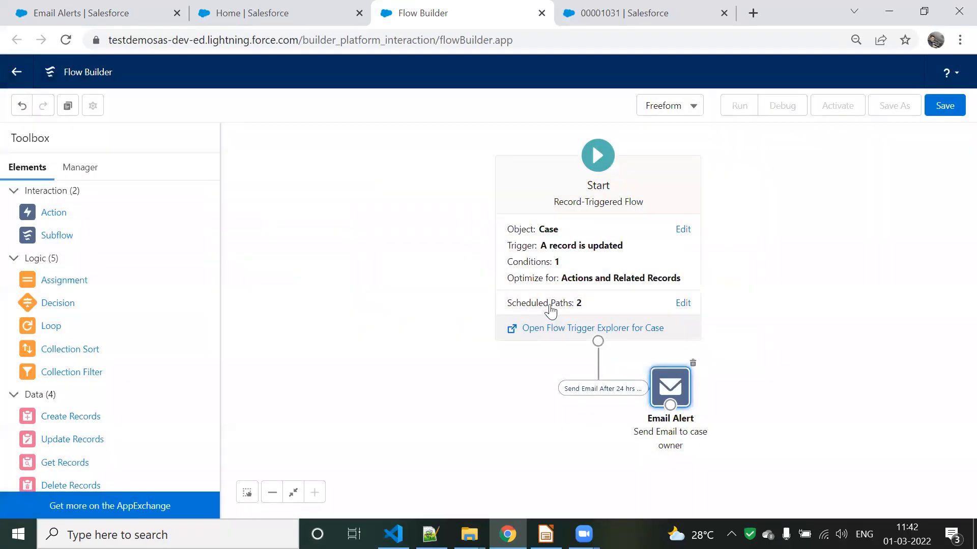
Review the label, time source and offset settings of the Send Email After 24 hrs of case update scheduled path
left_click(542, 308)
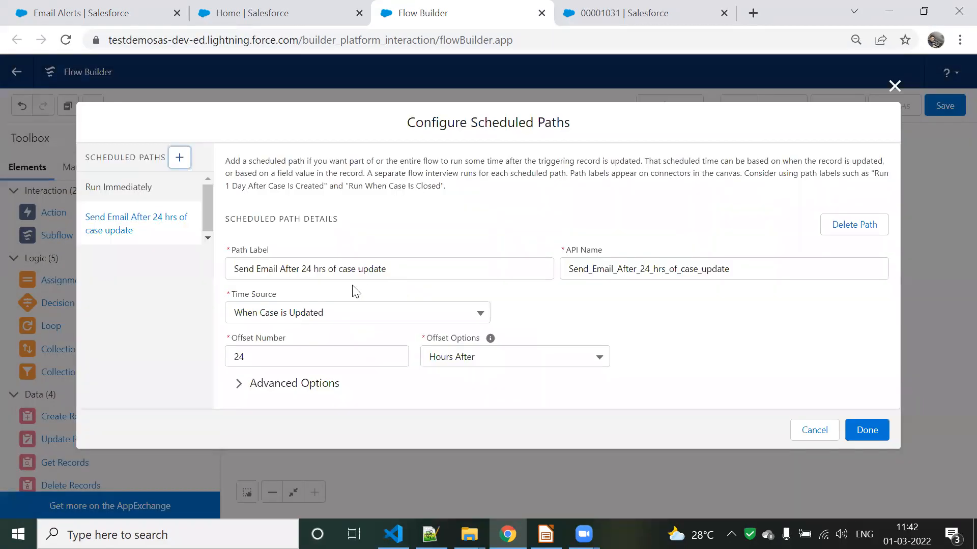
left_click(389, 267)
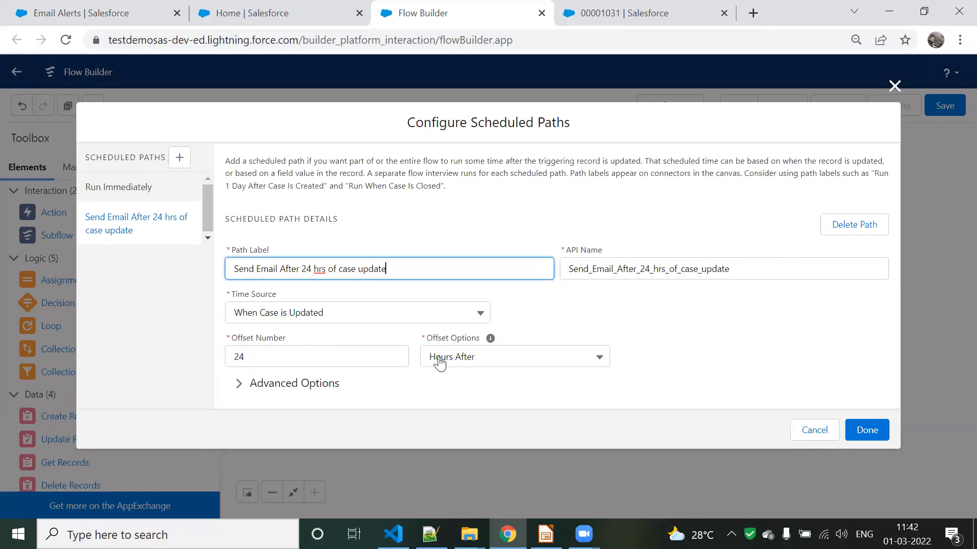
left_click(867, 431)
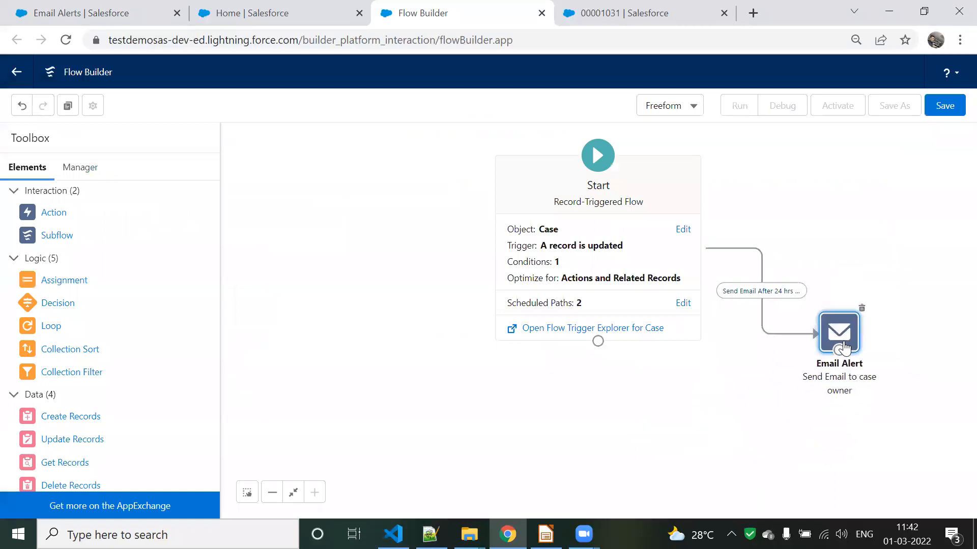
Add an Update Records element labelled "Update case field" below the Start element, using the case record that triggered the flow
left_click_drag(843, 347, 836, 357)
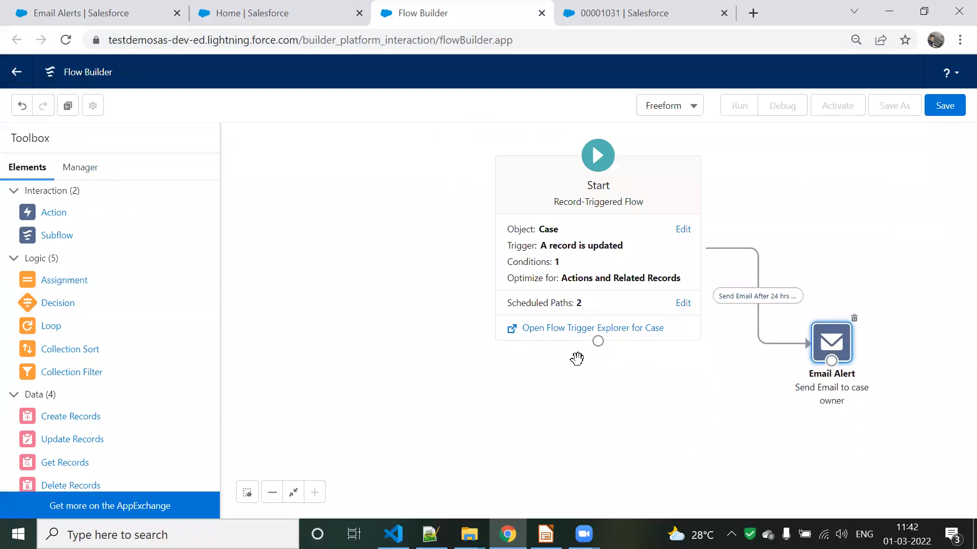
left_click_drag(88, 443, 508, 384)
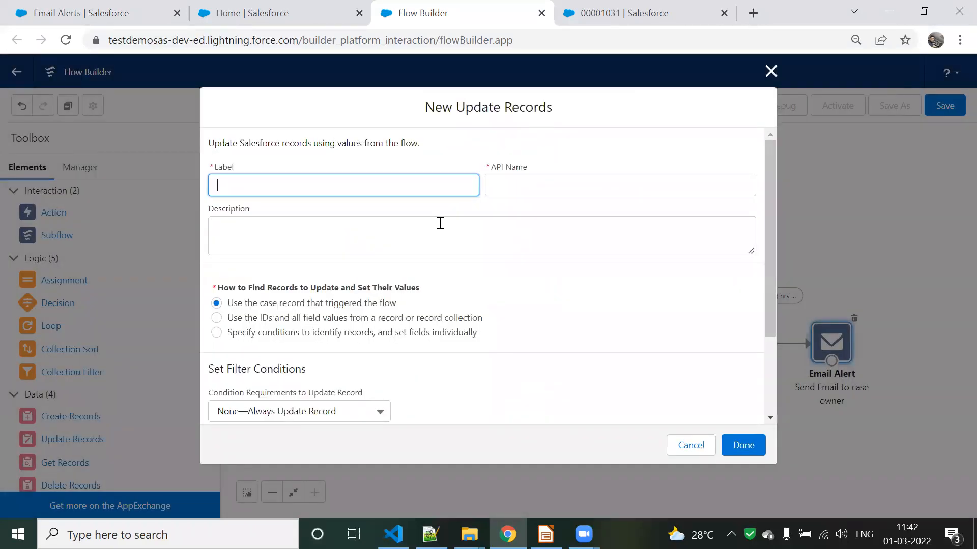
type("Update case field")
left_click(626, 312)
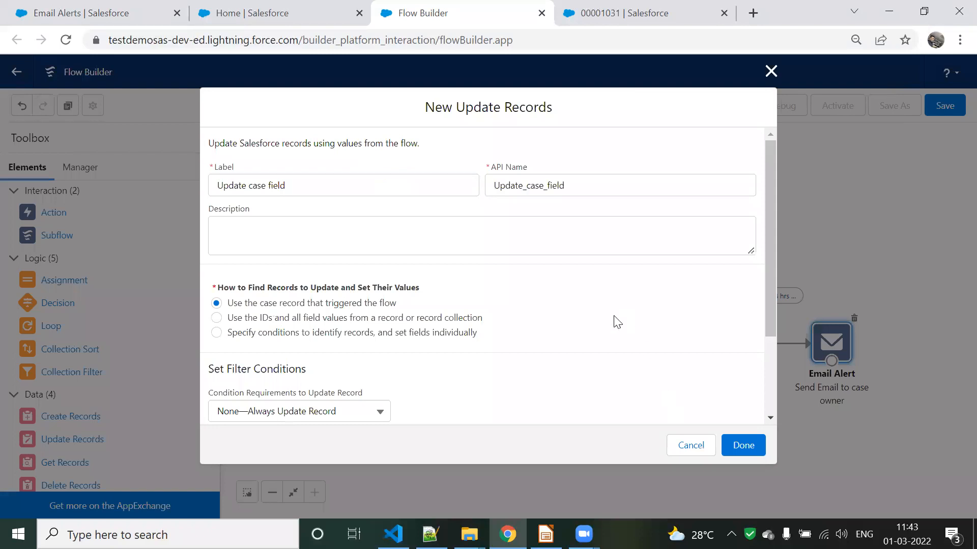
scroll(617, 322, "down", 3)
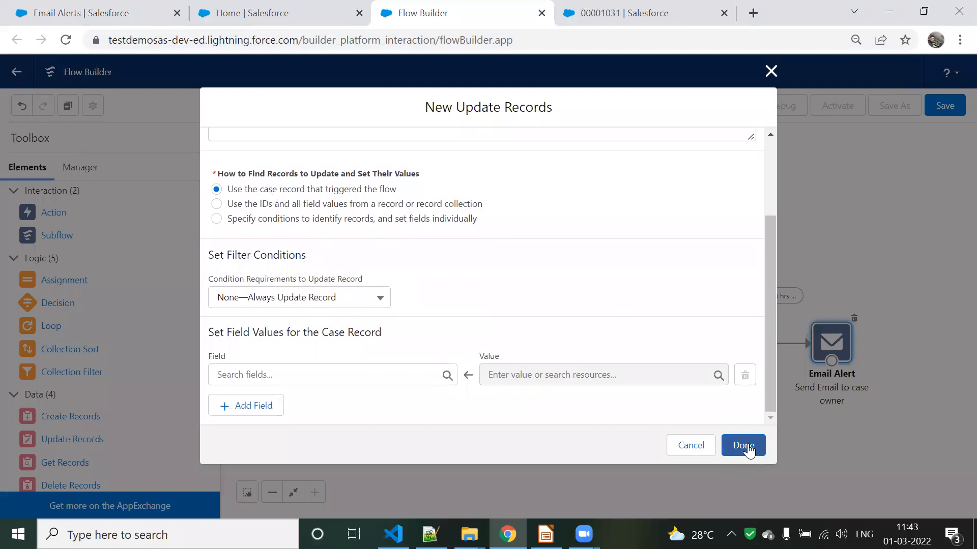
Set the case record's Description field to "test" and finish the Update Records element
left_click(290, 374)
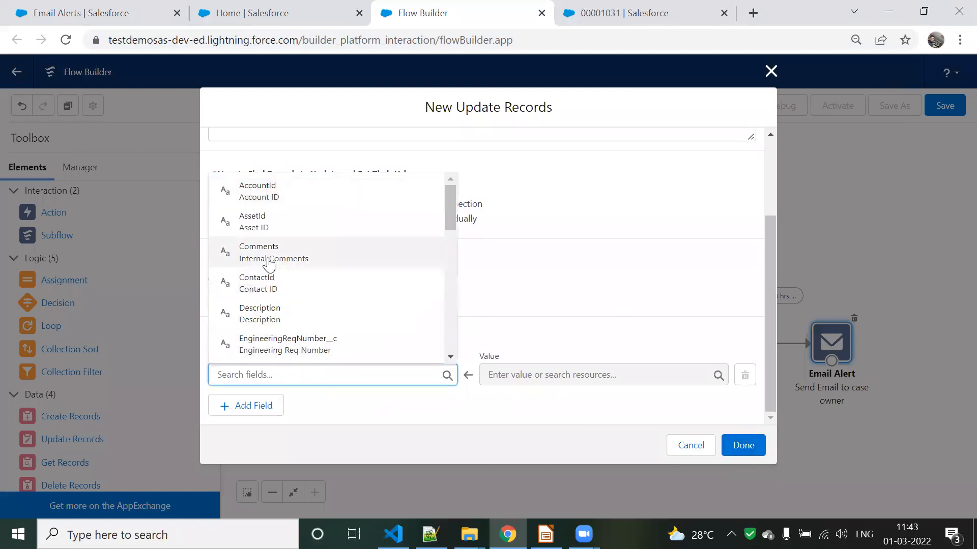
left_click(280, 315)
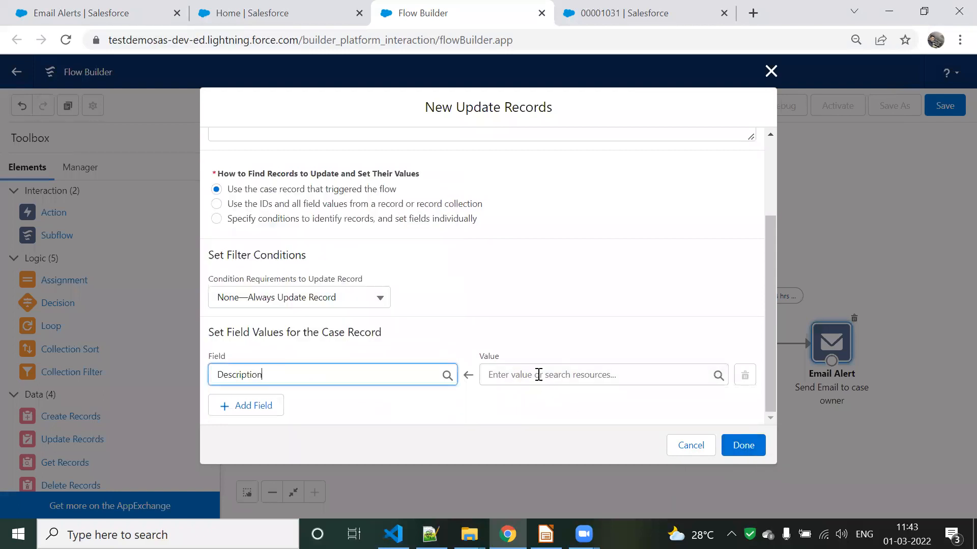
left_click(538, 375)
type("test")
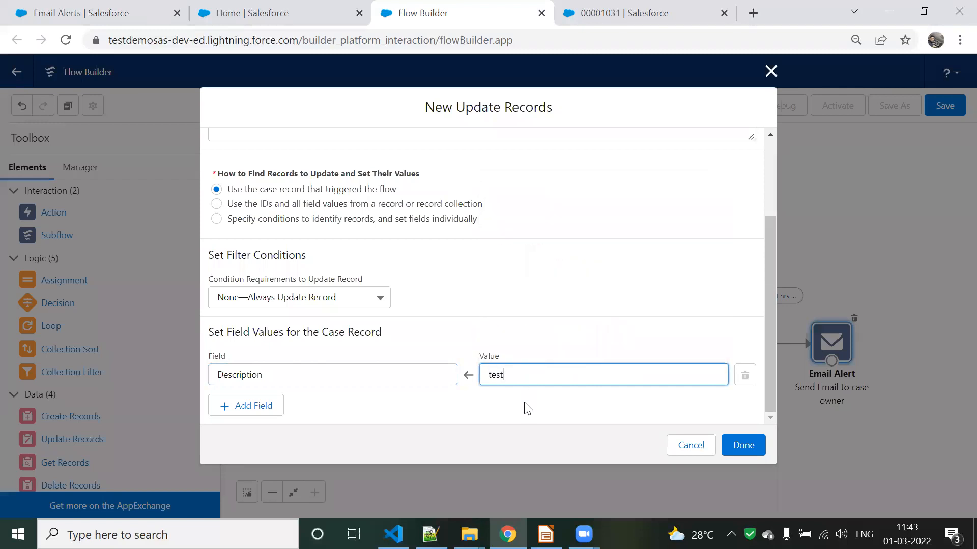
left_click(741, 447)
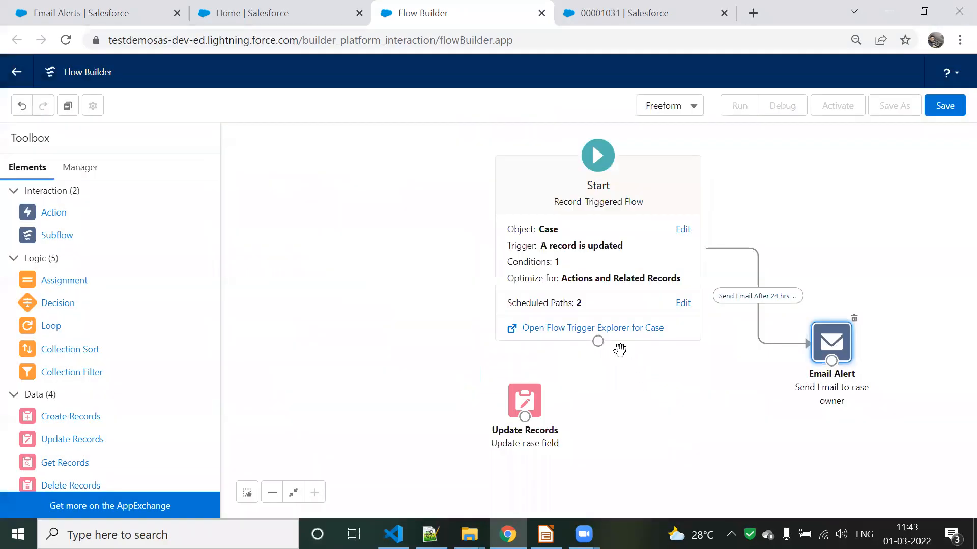
Change the Description value in Update case field to "case escalated" and connect the Start element to it through the Run Immediately path
double_click(538, 396)
left_click_drag(535, 399, 394, 384)
type("case")
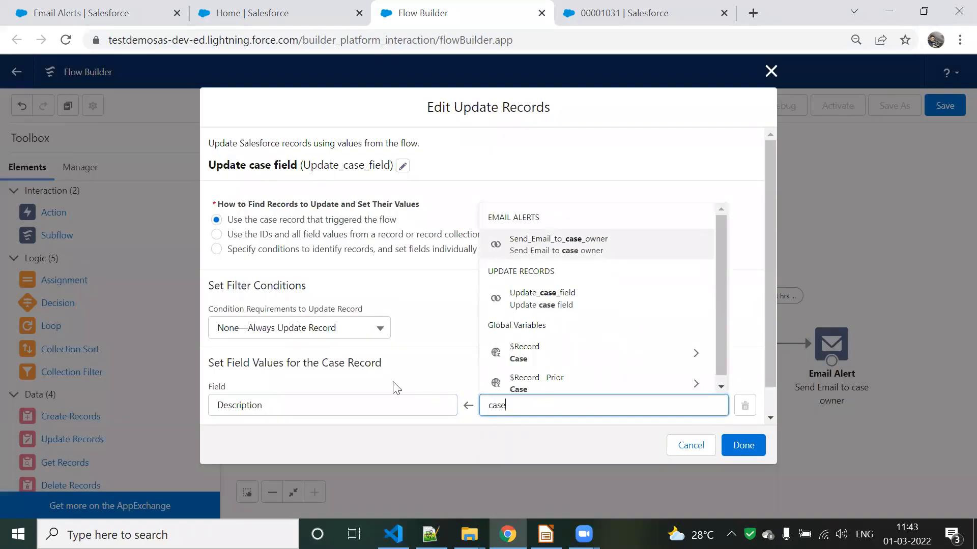
type(" esclated")
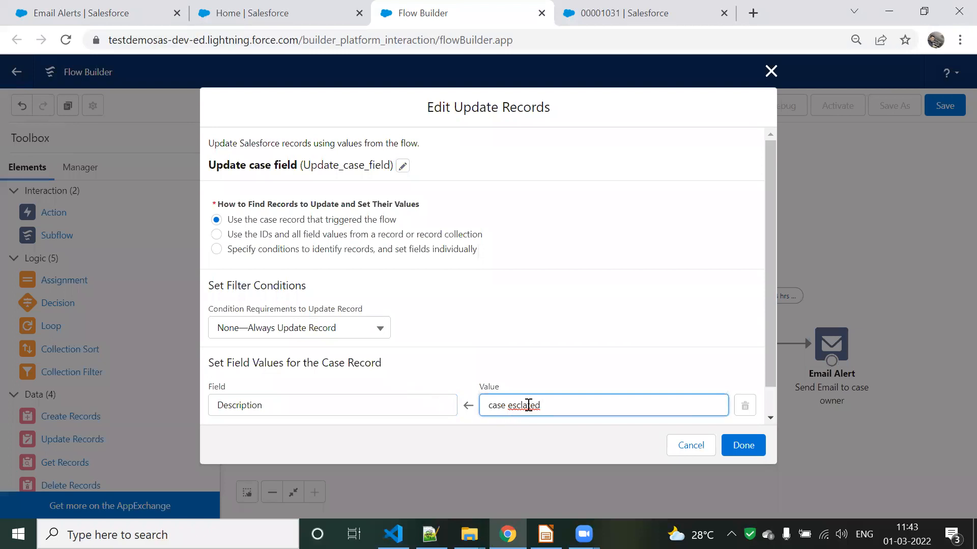
right_click(528, 405)
left_click(573, 241)
left_click(757, 452)
left_click_drag(598, 341, 528, 426)
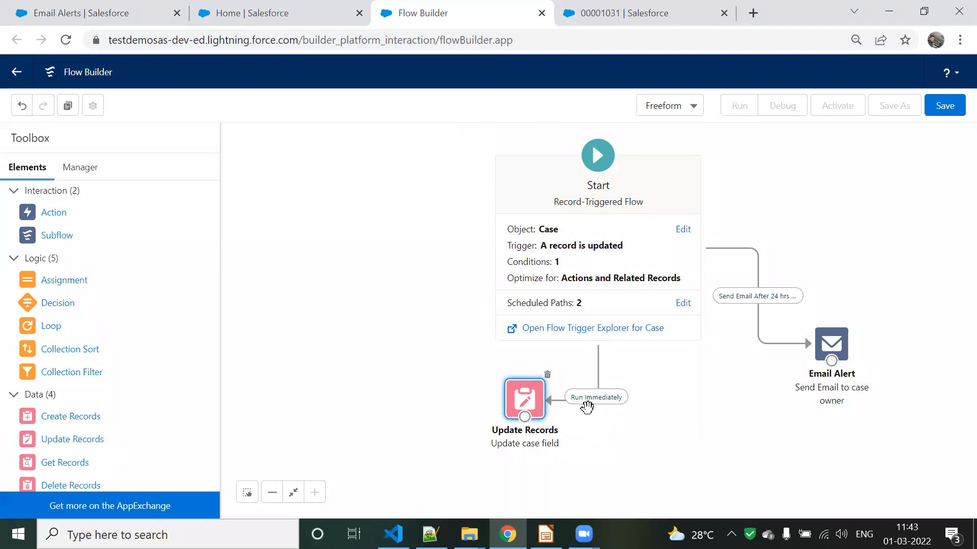
Review the Start element's object, trigger, entry condition and optimization settings
left_click(574, 245)
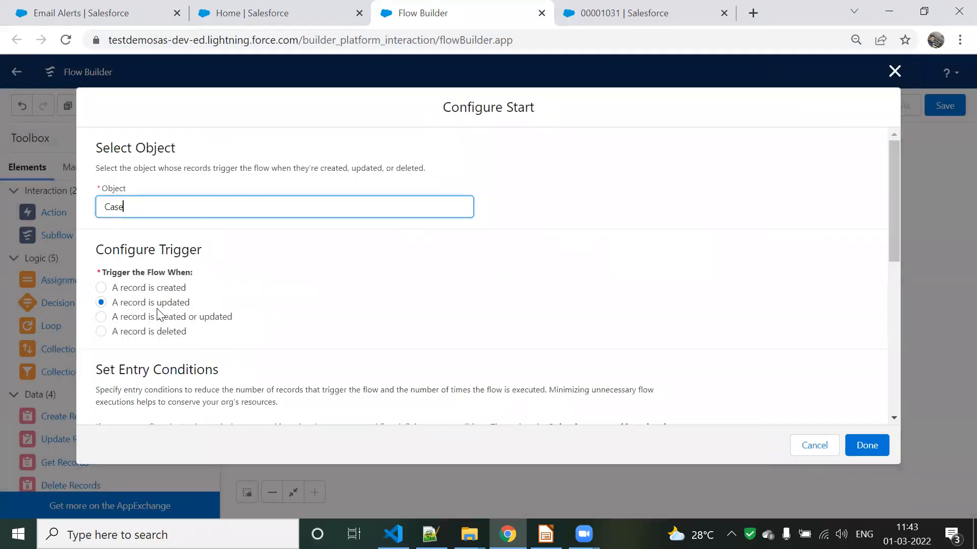
scroll(158, 316, "down", 3)
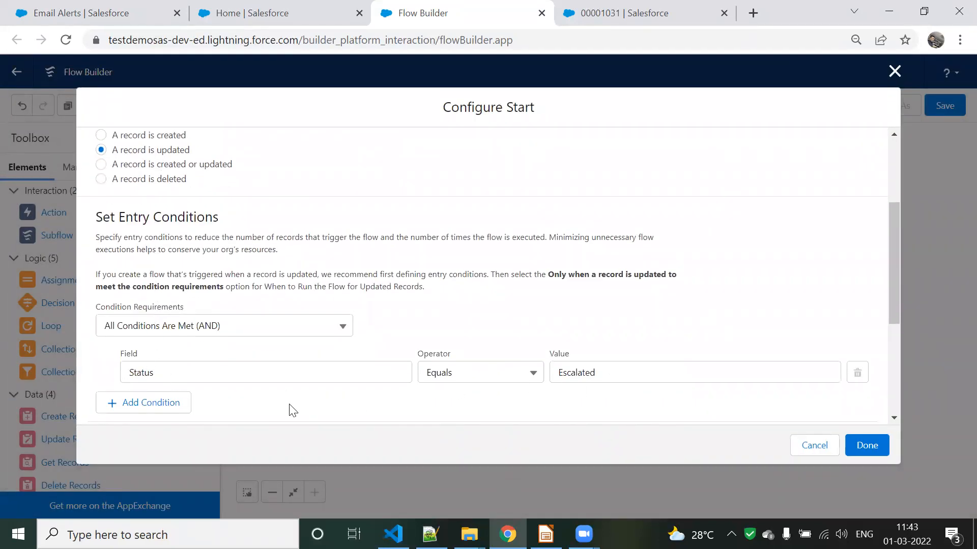
scroll(560, 409, "down", 3)
scroll(814, 438, "down", 2)
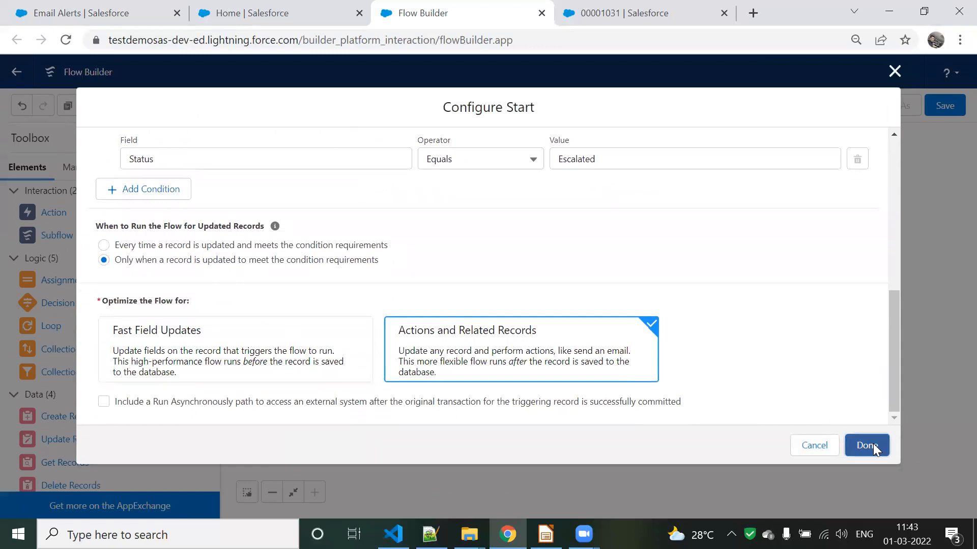
left_click(868, 445)
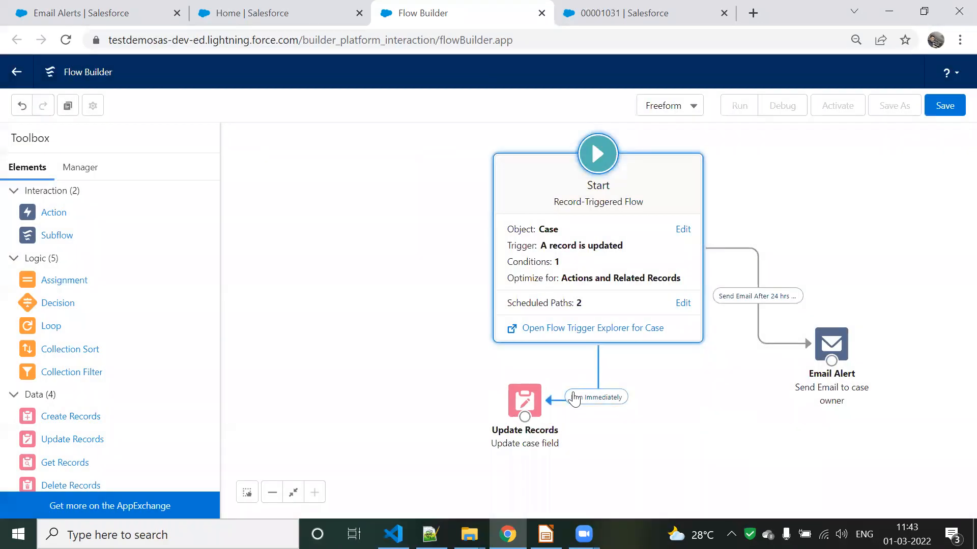
Review the Send Email to case owner element's API name, email alert name and Record ID input
left_click(529, 401)
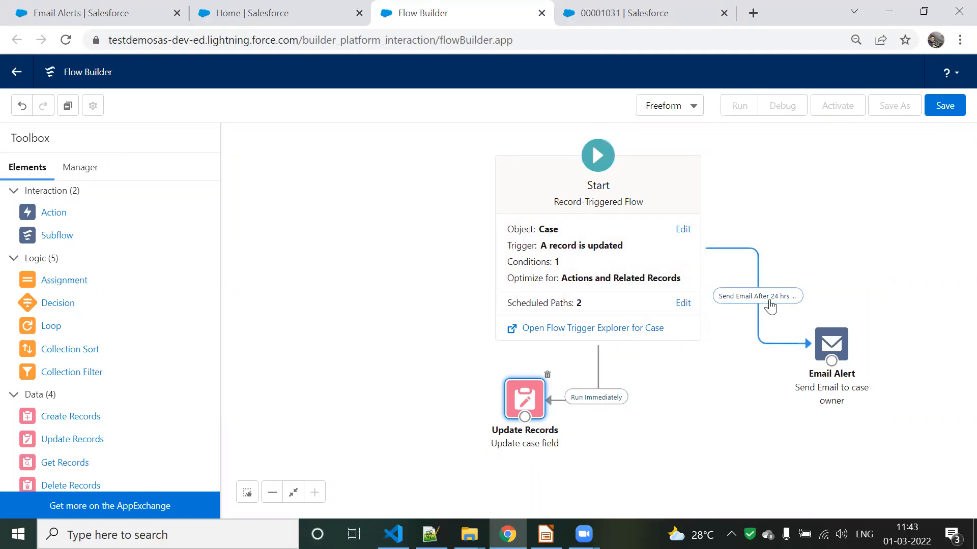
left_click(828, 341)
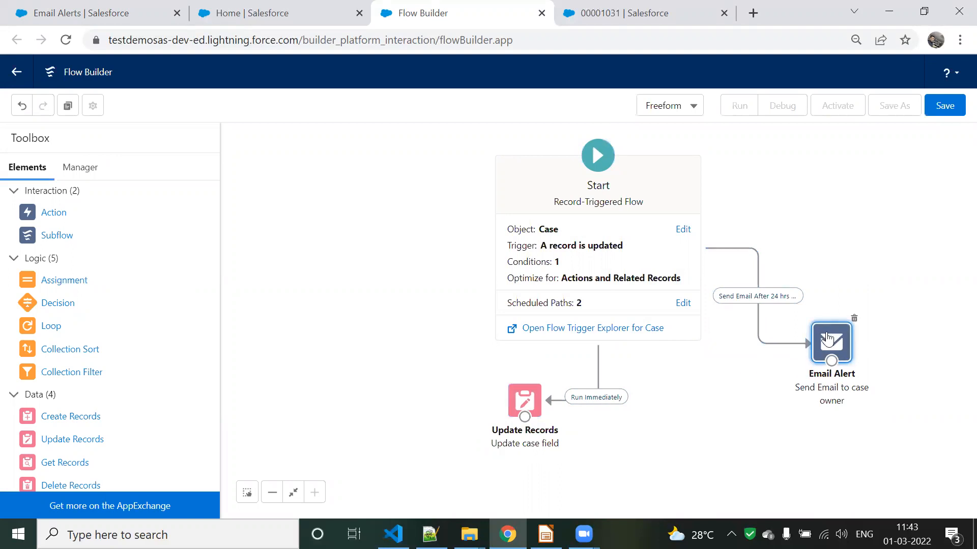
double_click(827, 340)
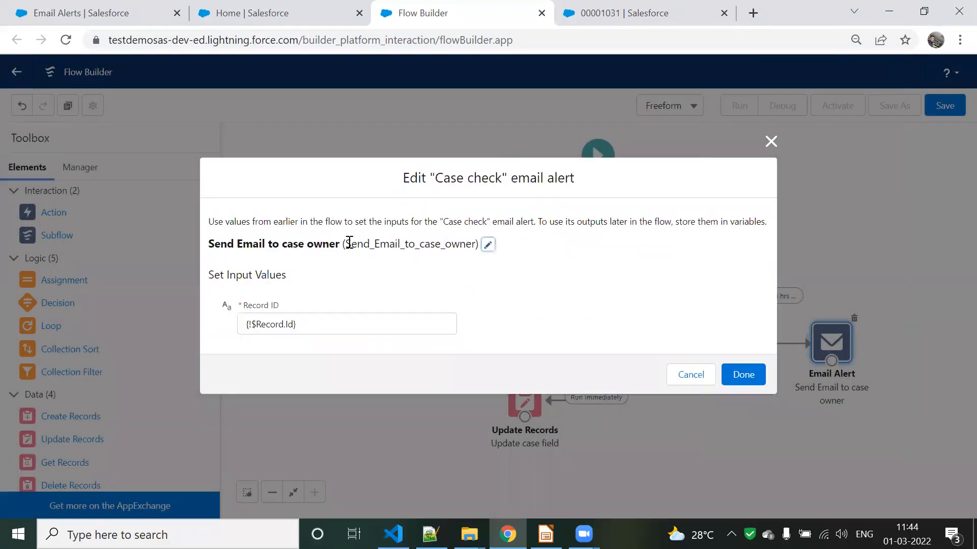
left_click_drag(349, 243, 468, 243)
left_click(420, 248)
left_click_drag(438, 183, 501, 182)
left_click(484, 182)
left_click(745, 375)
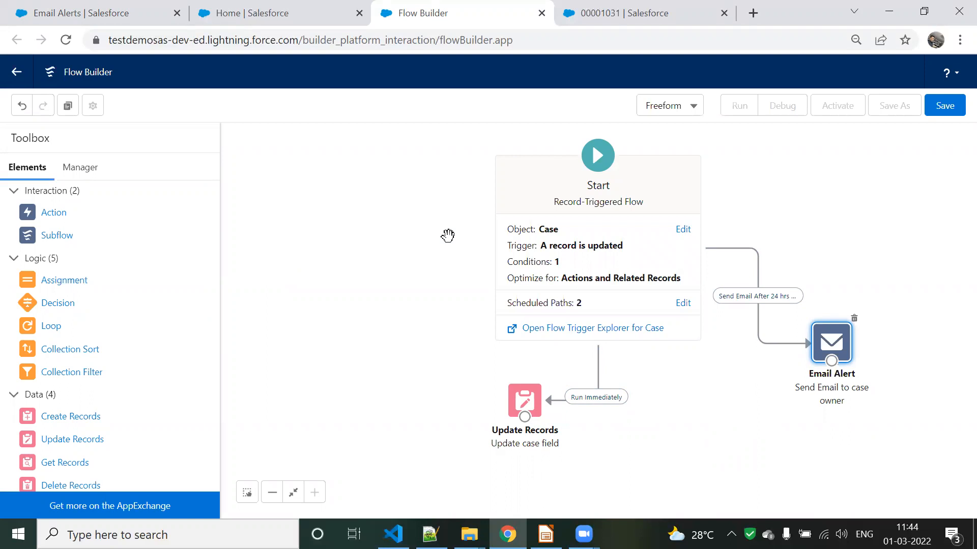
Switch to the LibreOffice Impress presentation to reread the requirement slide, and return to Flow Builder
left_click(545, 534)
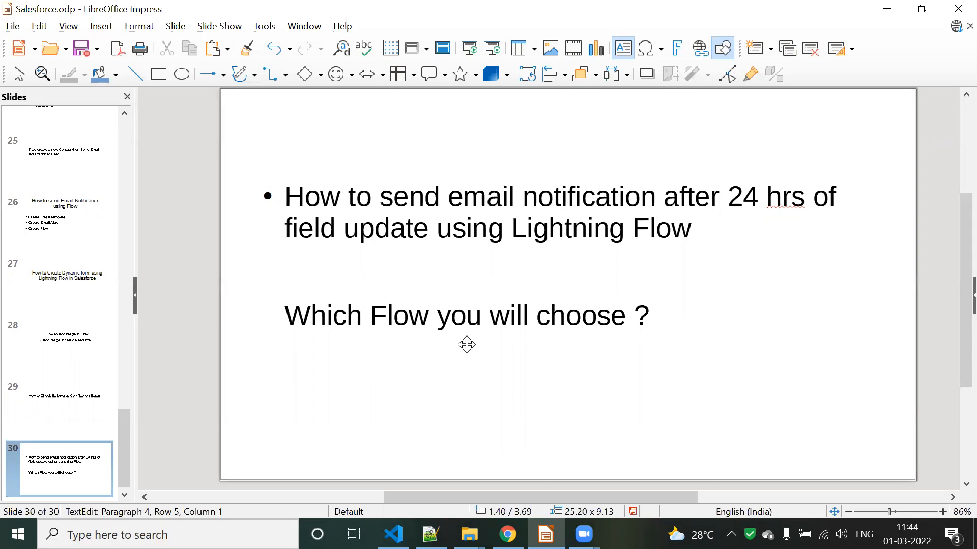
left_click(880, 14)
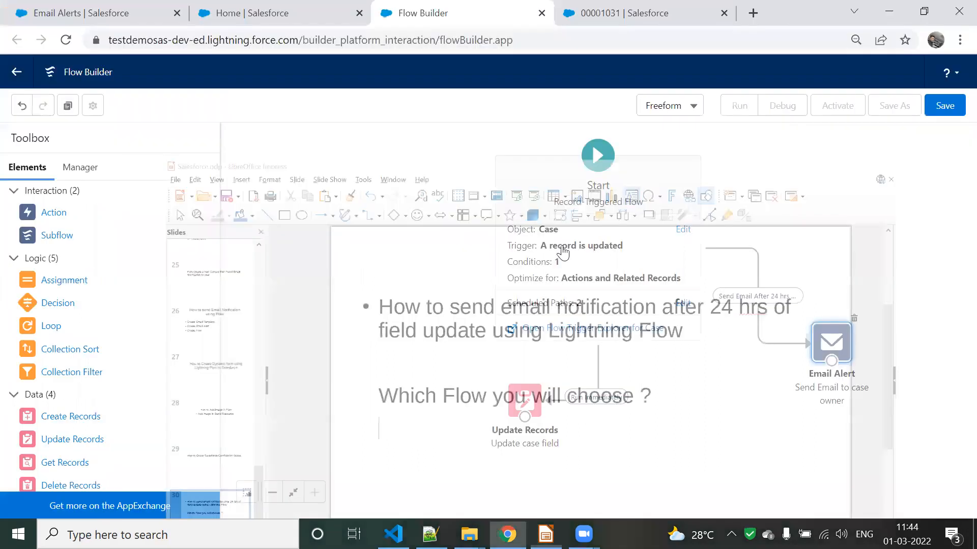
Recheck the Start element's object, trigger, entry conditions and run options, along with its scheduled path settings
left_click(638, 241)
left_click(147, 208)
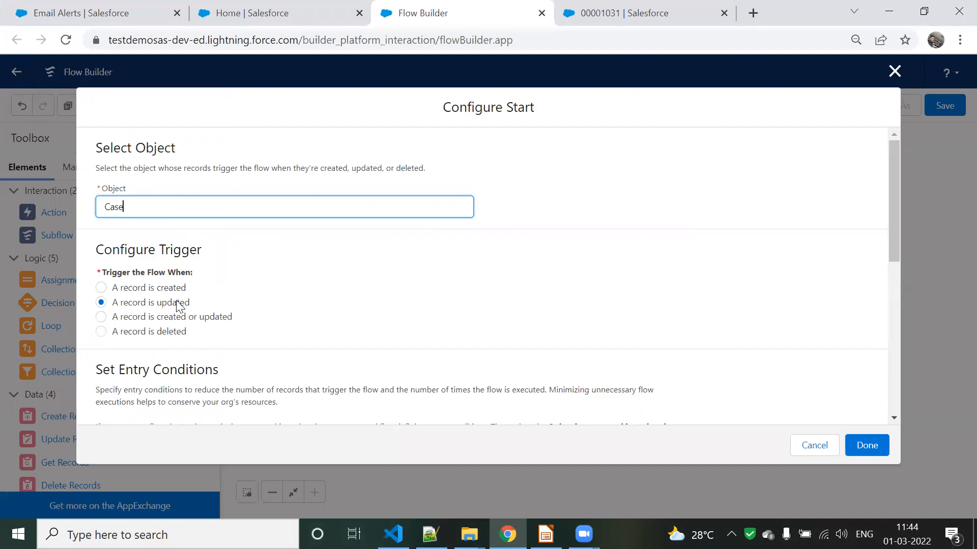
scroll(198, 304, "down", 4)
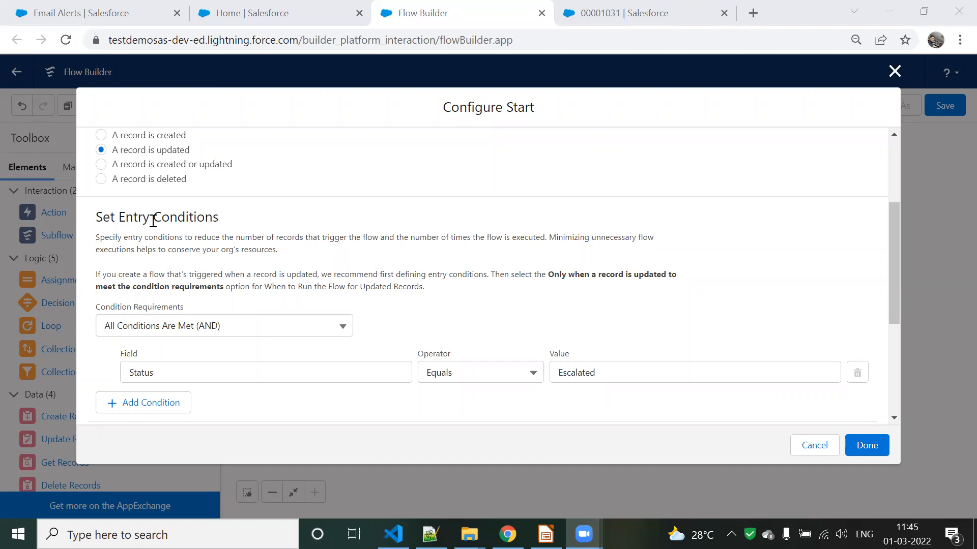
scroll(131, 204, "up", 3)
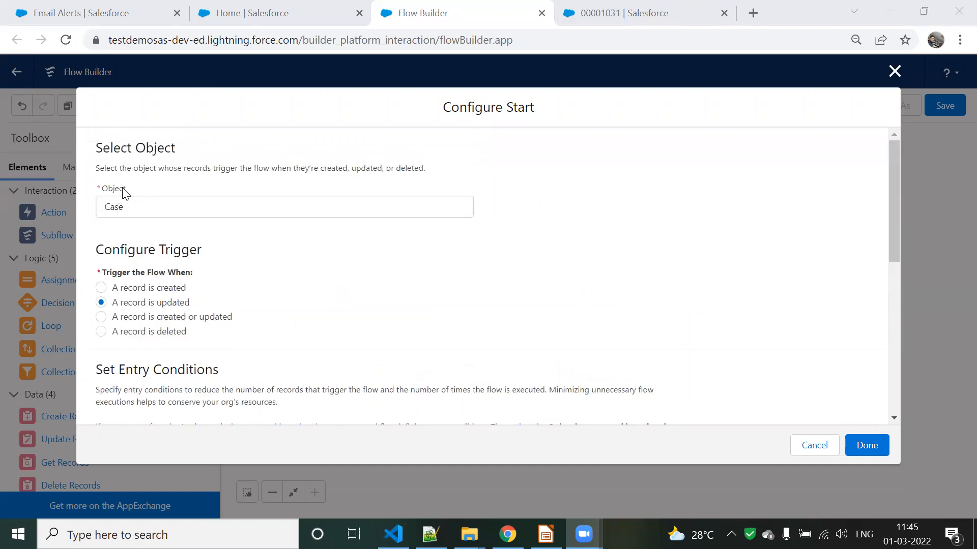
scroll(175, 260, "down", 3)
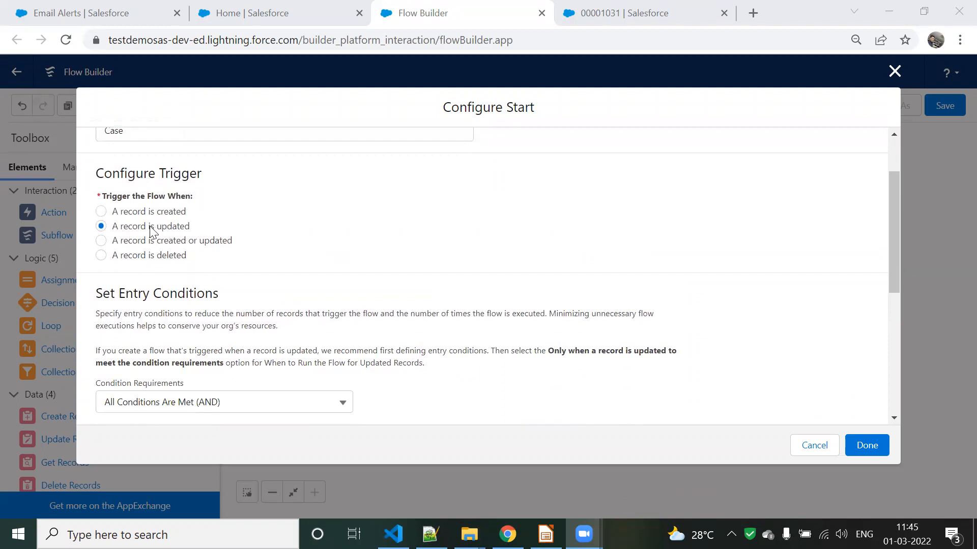
scroll(227, 263, "down", 1)
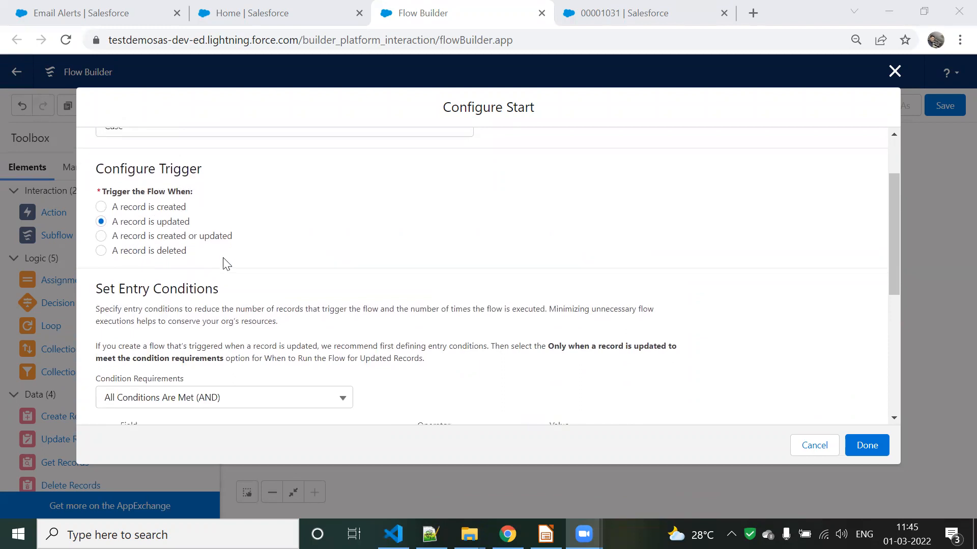
scroll(227, 264, "down", 5)
scroll(316, 316, "down", 5)
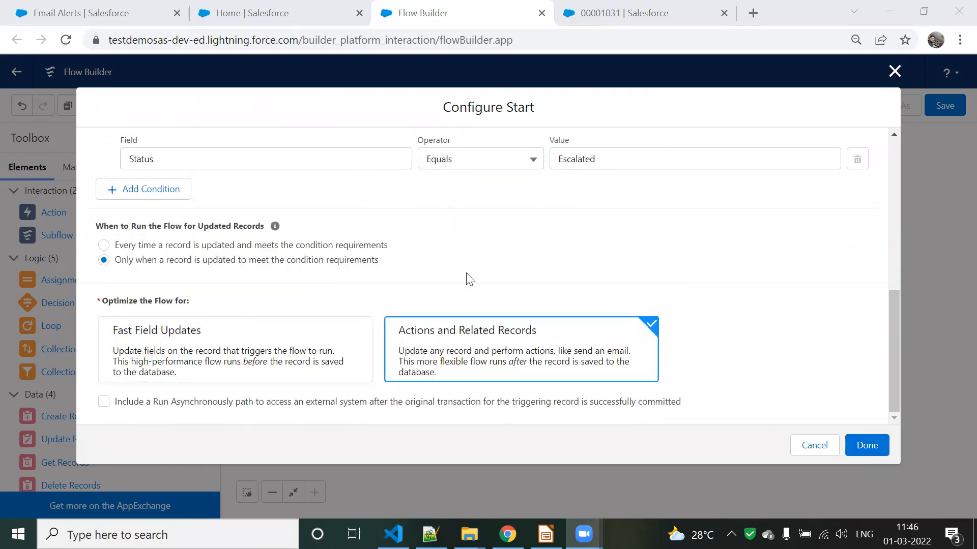
left_click(862, 447)
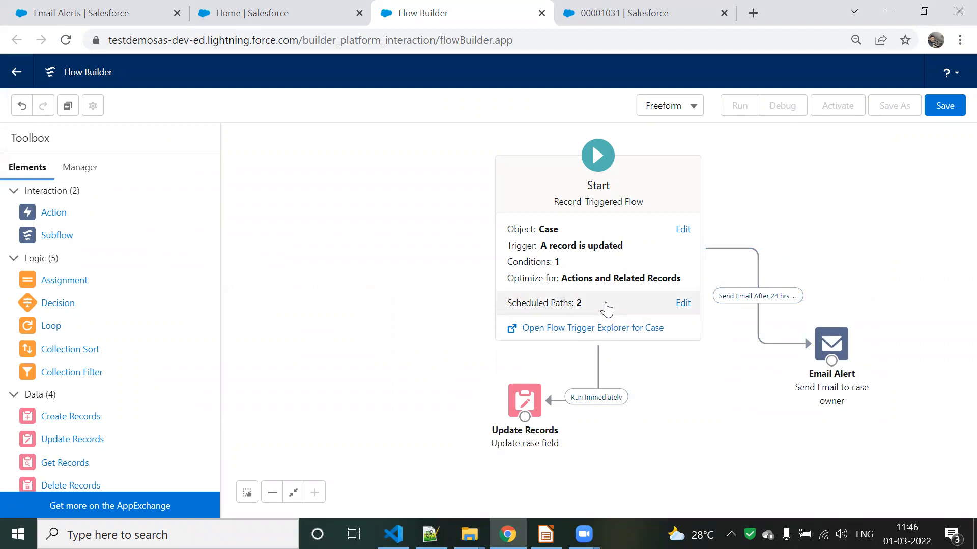
left_click(605, 308)
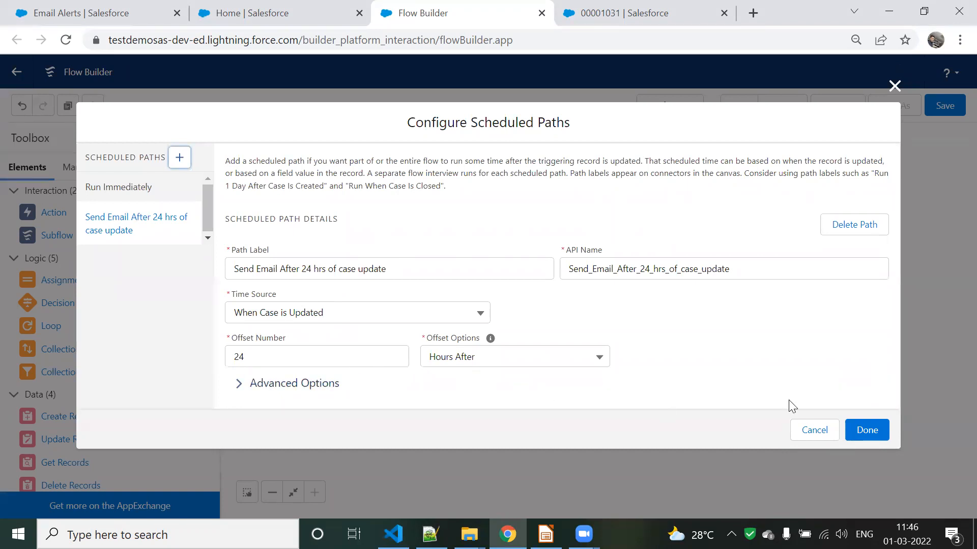
left_click(867, 431)
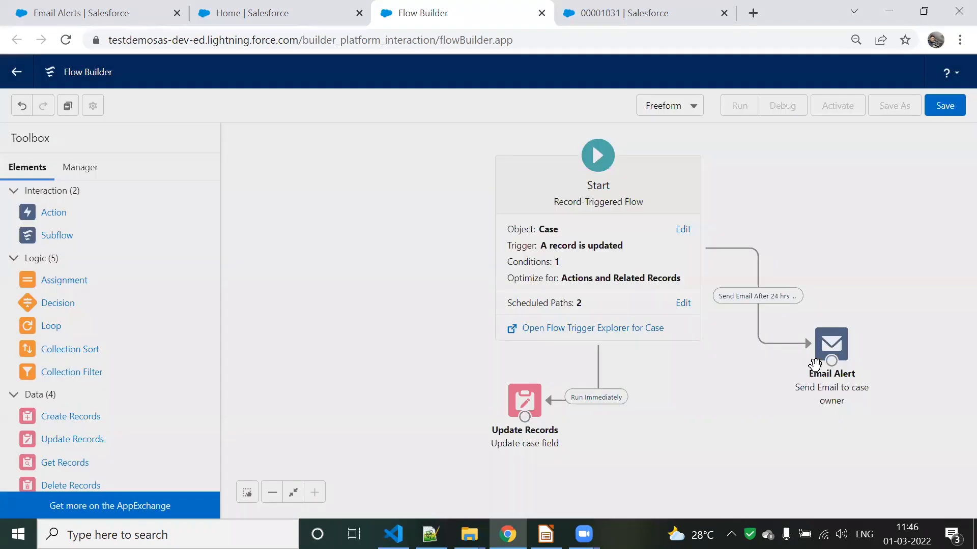